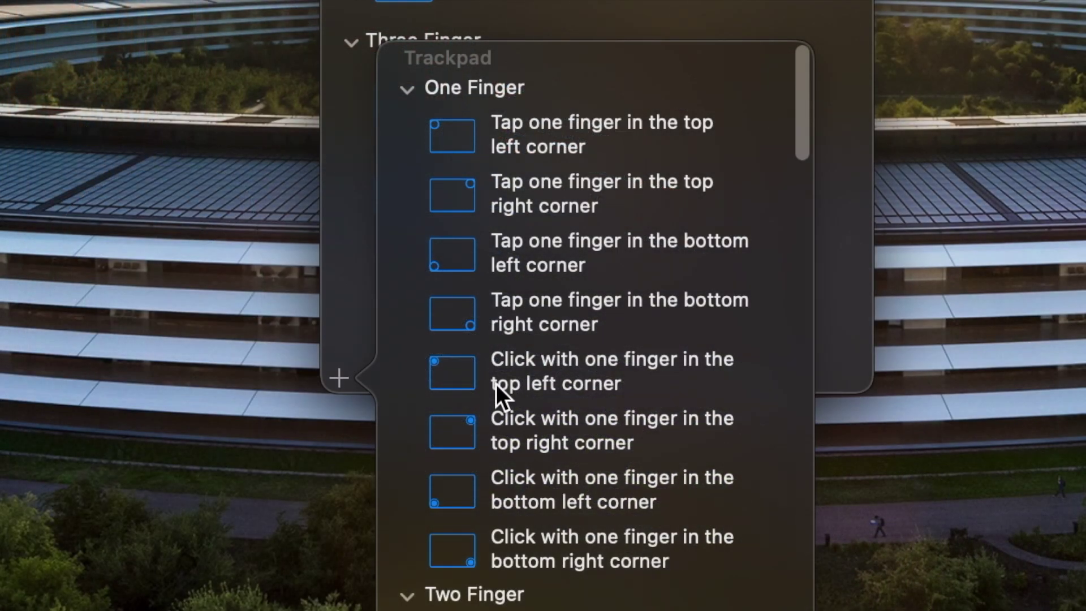
# Step: Scroll through the One, Two and Three Finger gesture groups and select the Switch tabs left gesture
pyautogui.scroll(-10, 496, 384)
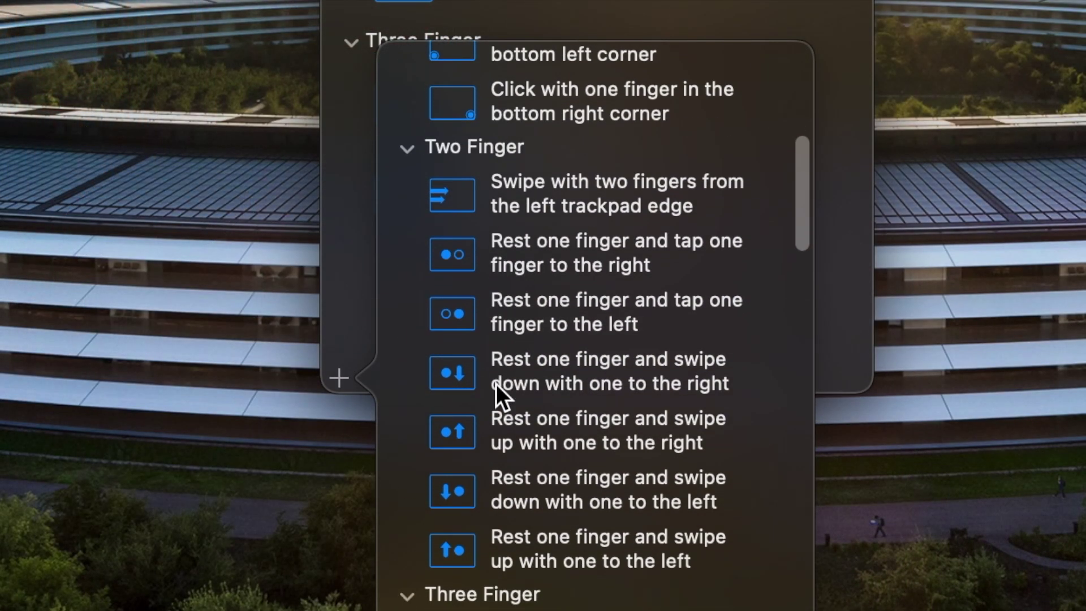
pyautogui.scroll(-5, 496, 385)
pyautogui.scroll(-8, 497, 384)
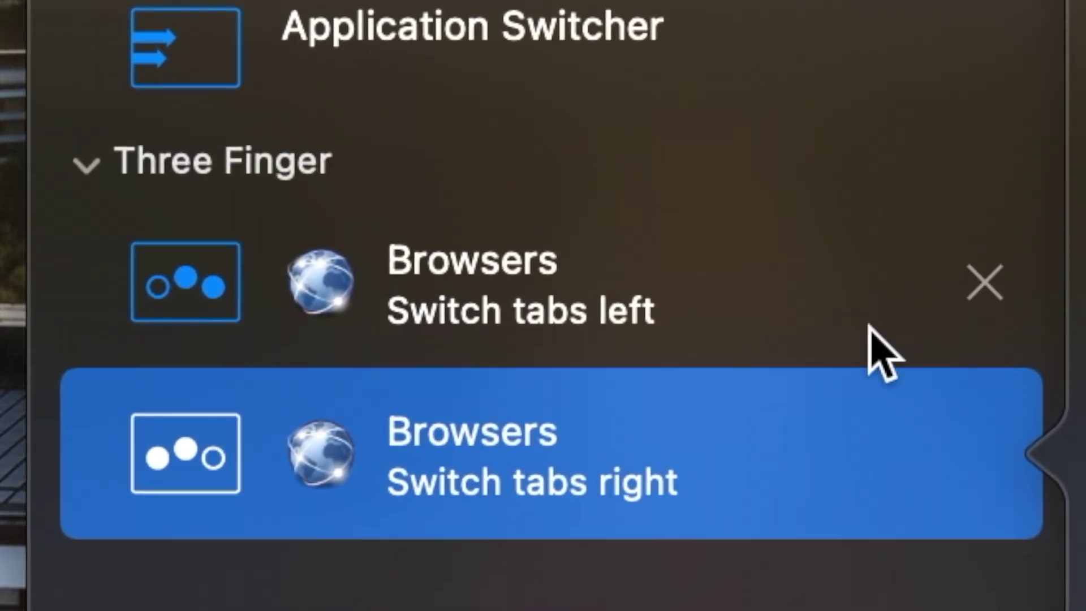
pyautogui.click(849, 424)
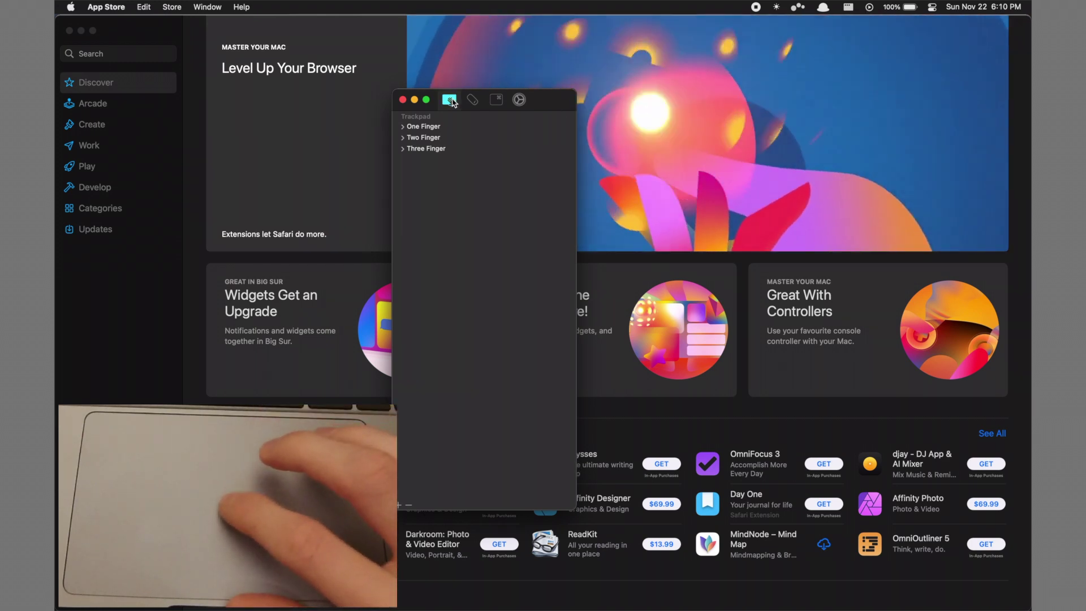
pyautogui.click(472, 100)
pyautogui.click(496, 100)
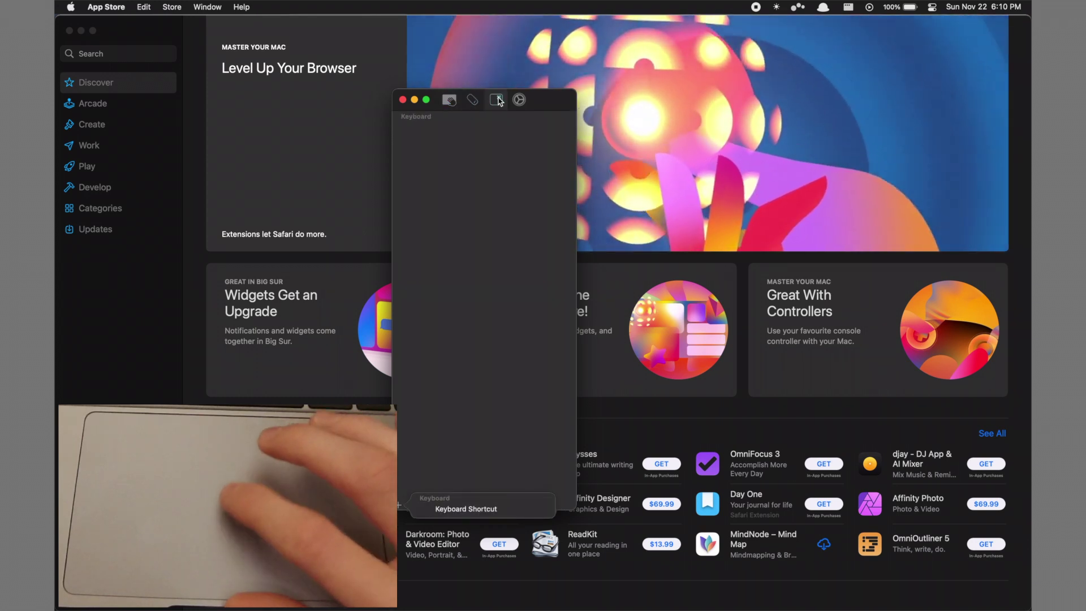
pyautogui.click(520, 100)
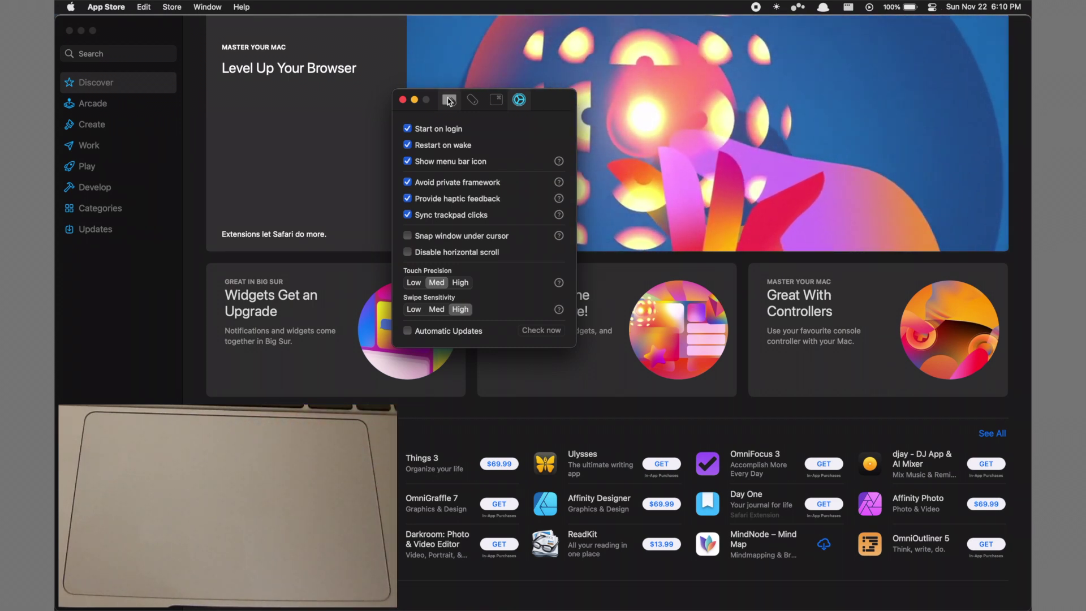
pyautogui.click(449, 100)
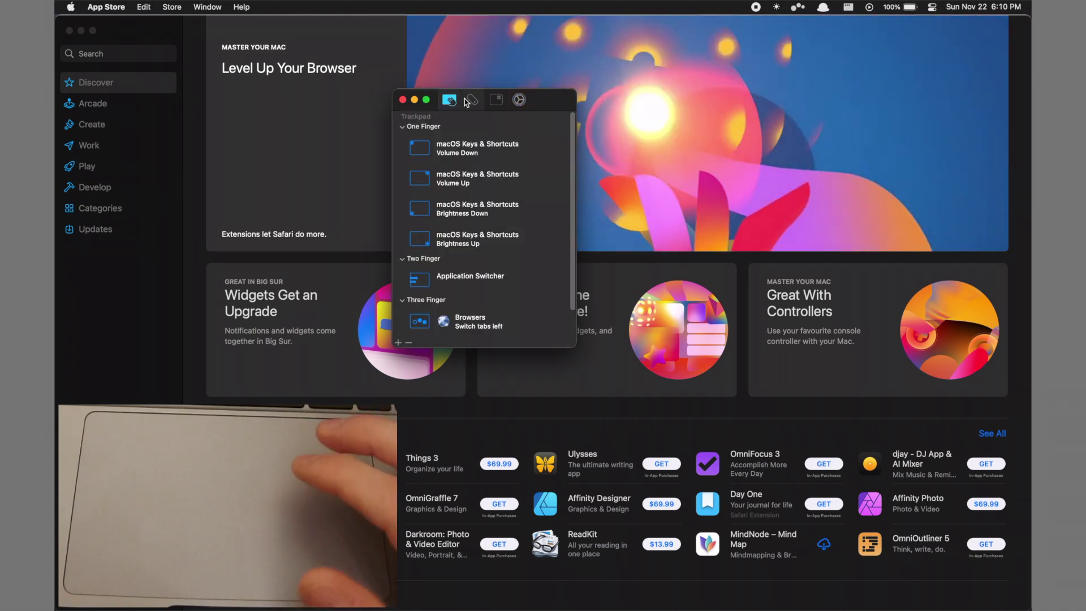
# Step: Add a Global two-finger 'rest one finger and swipe up with one to the right' gesture set to Window Management › Make smaller
pyautogui.click(398, 343)
pyautogui.scroll(-5, 456, 300)
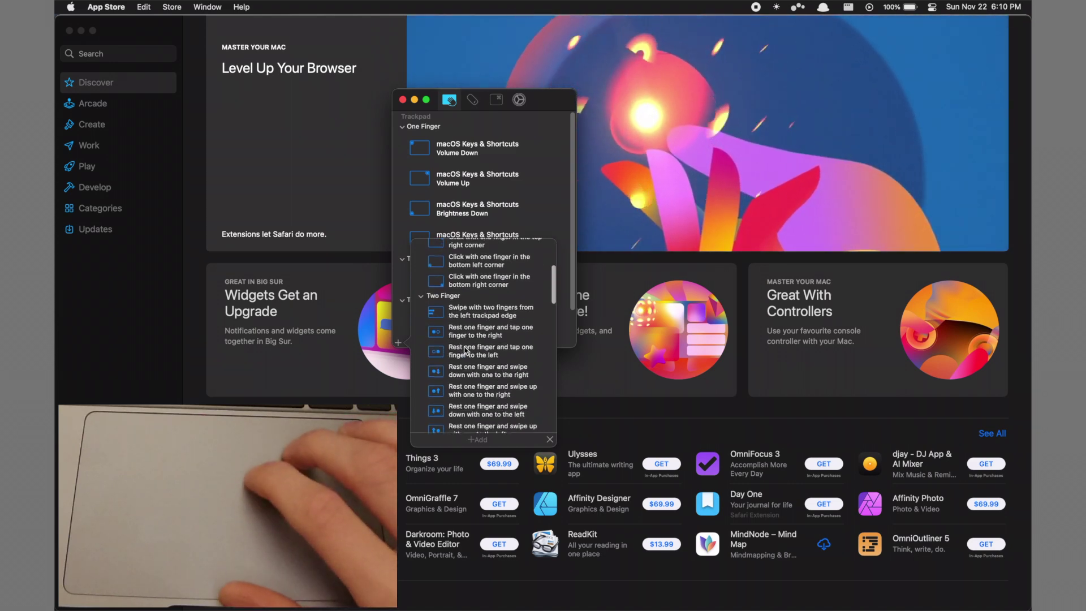
pyautogui.click(466, 383)
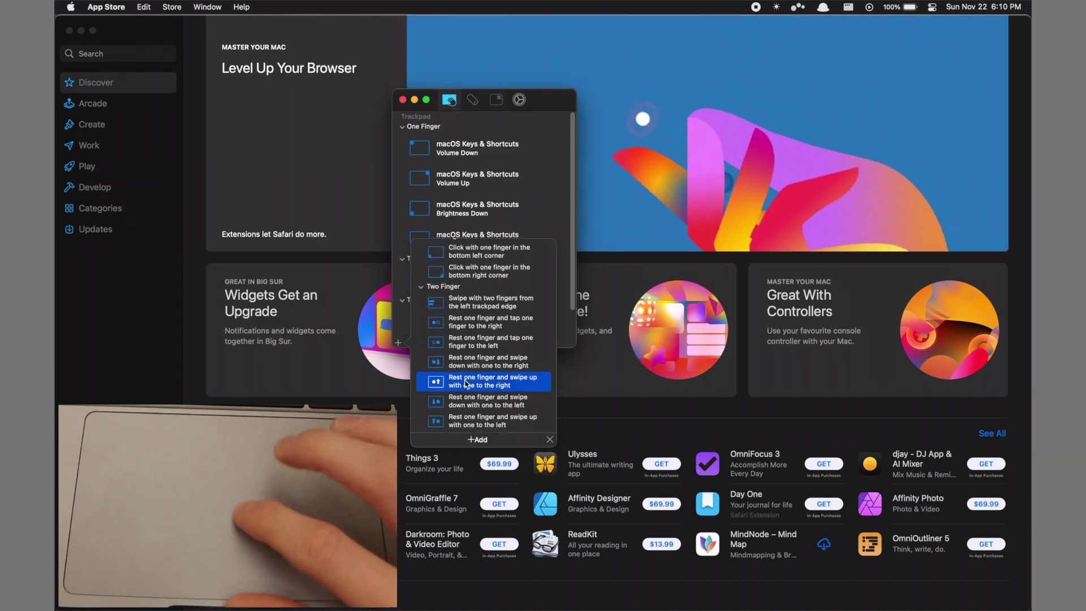
pyautogui.click(477, 440)
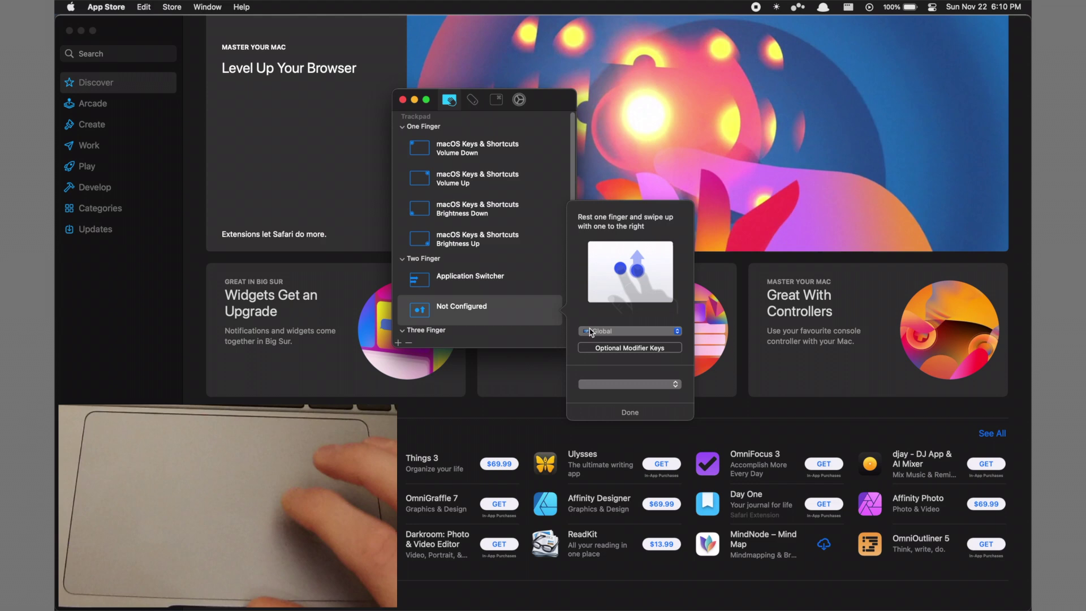
pyautogui.click(590, 332)
pyautogui.click(605, 333)
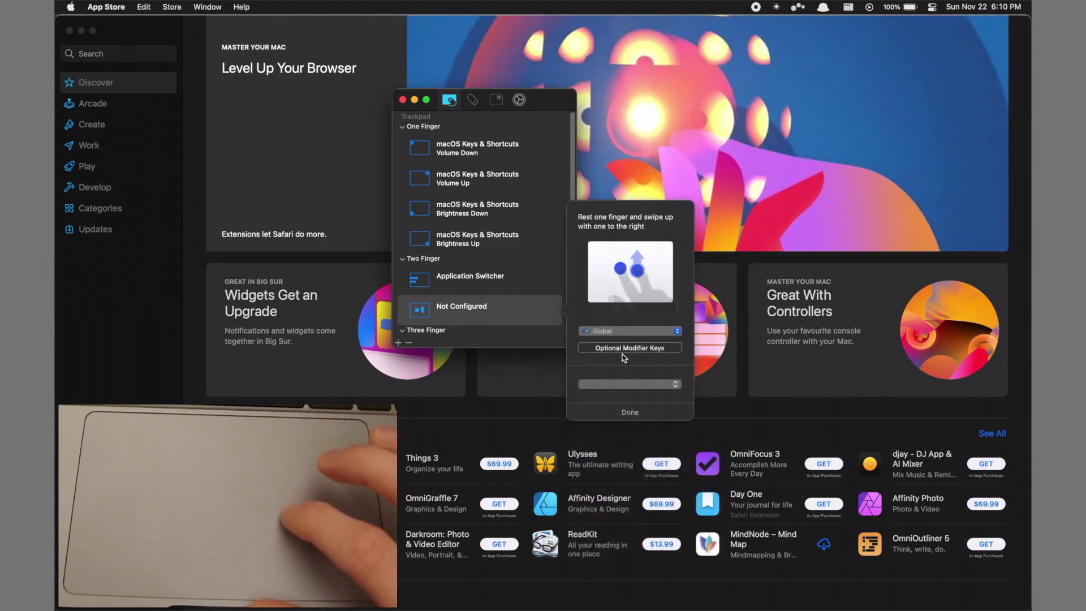
pyautogui.click(628, 384)
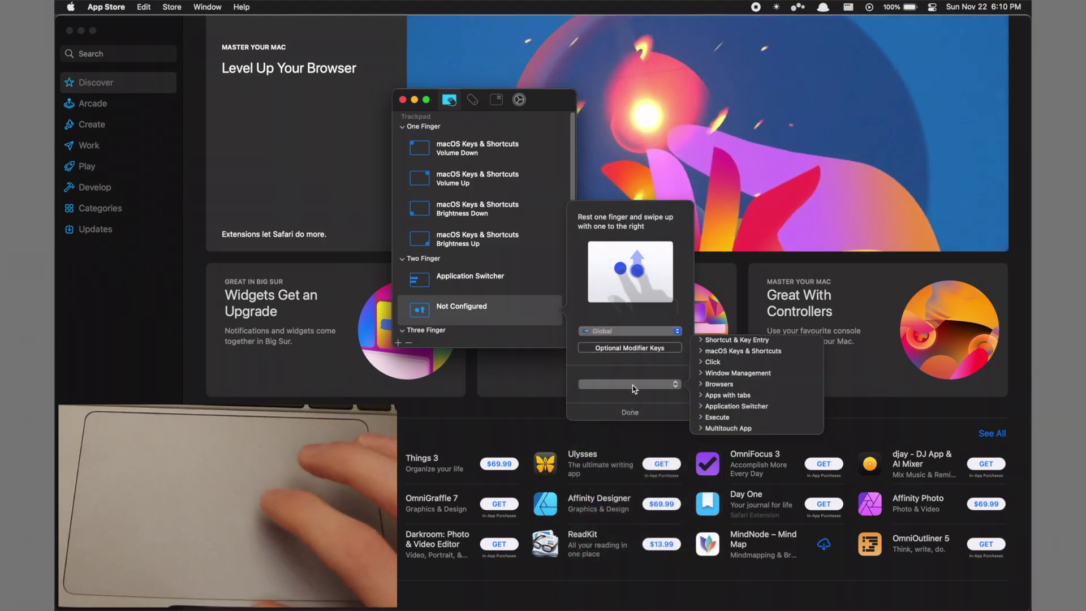
pyautogui.click(703, 372)
pyautogui.click(730, 369)
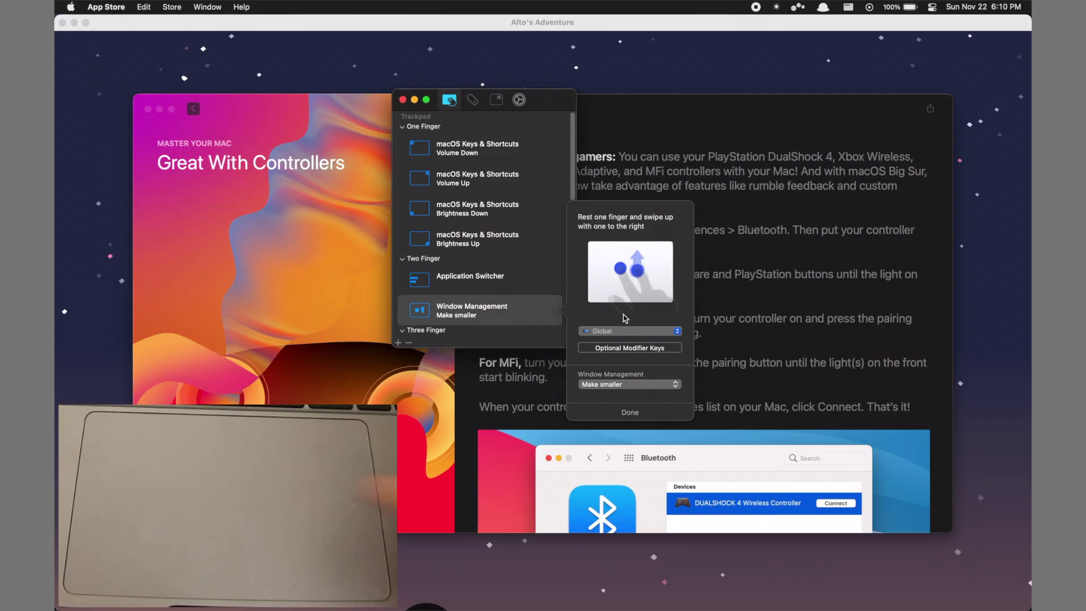
# Step: Shrink the App Store article window with the new gesture, then review the Browsers Switch tabs left/right gestures
pyautogui.click(796, 317)
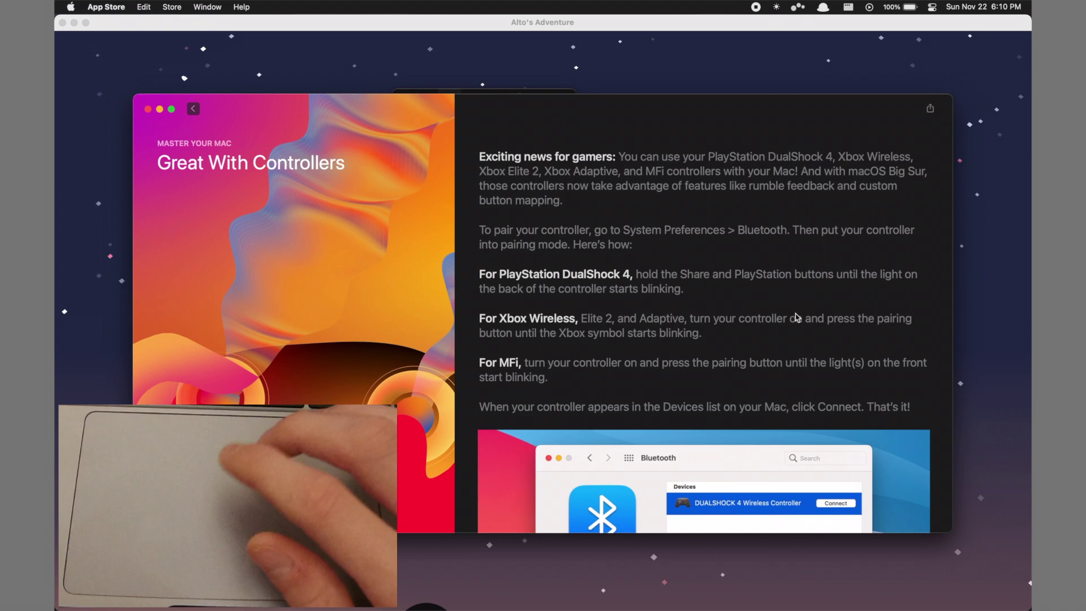
pyautogui.hotkey('ctrl', 'Up')
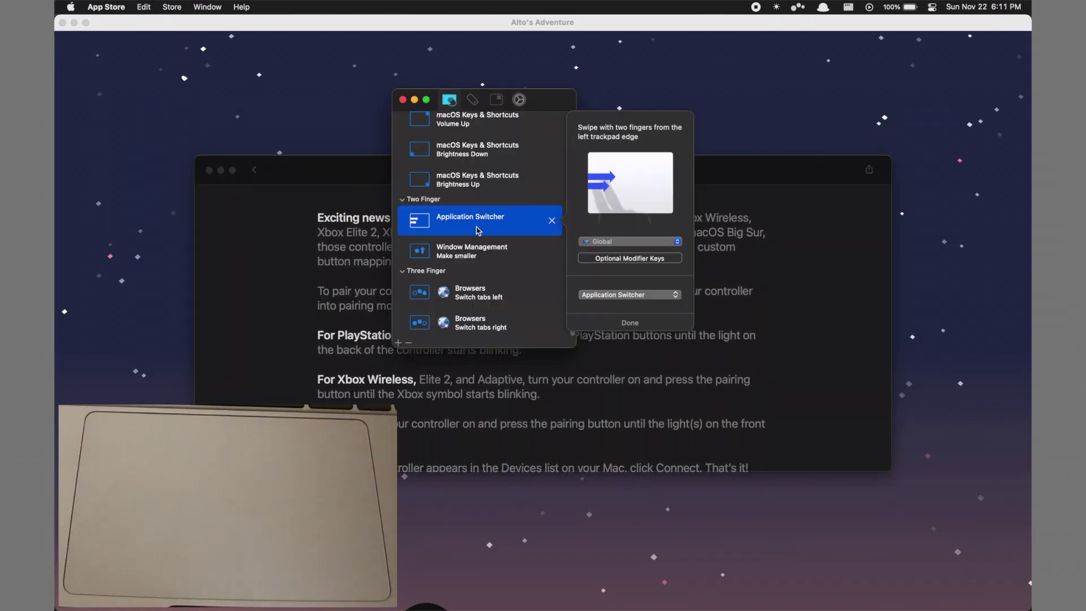
pyautogui.click(482, 285)
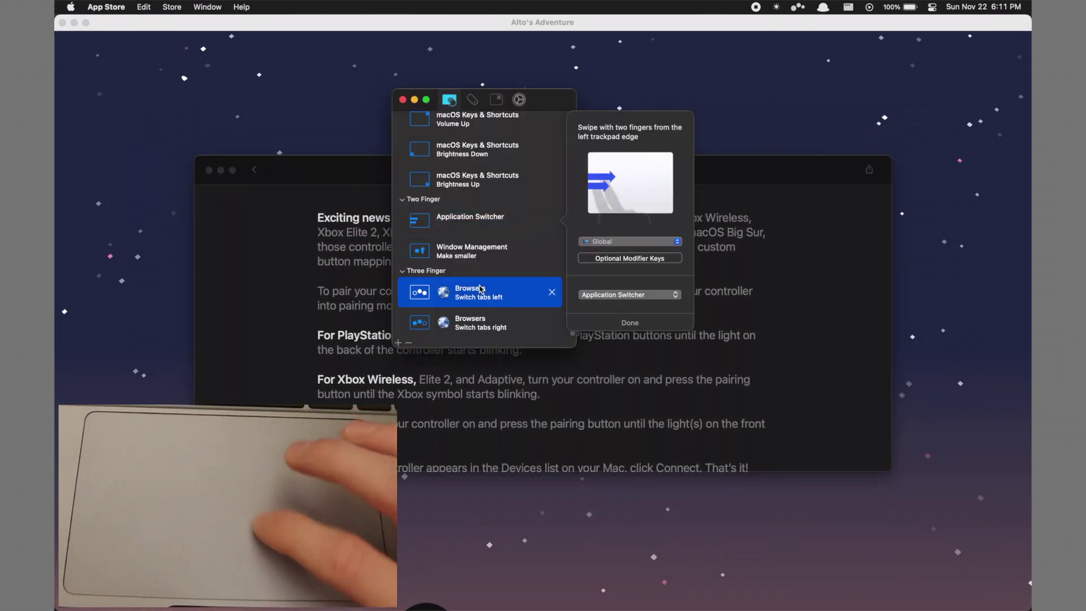
pyautogui.click(490, 327)
pyautogui.click(492, 297)
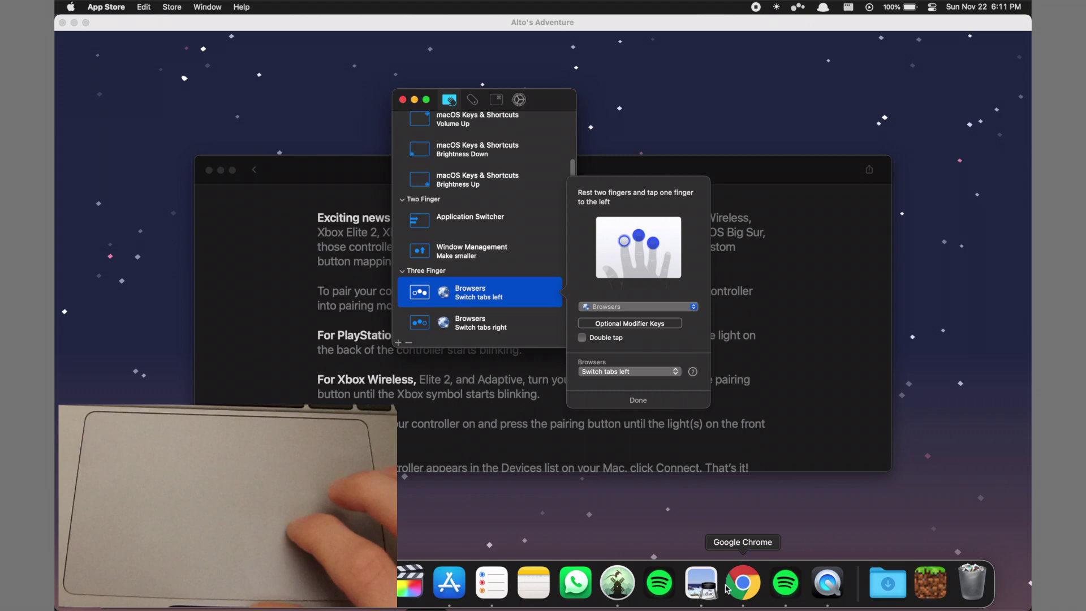
# Step: Bring Chrome forward and switch tabs right to Apple and Google Store, then back to Apple
pyautogui.click(743, 584)
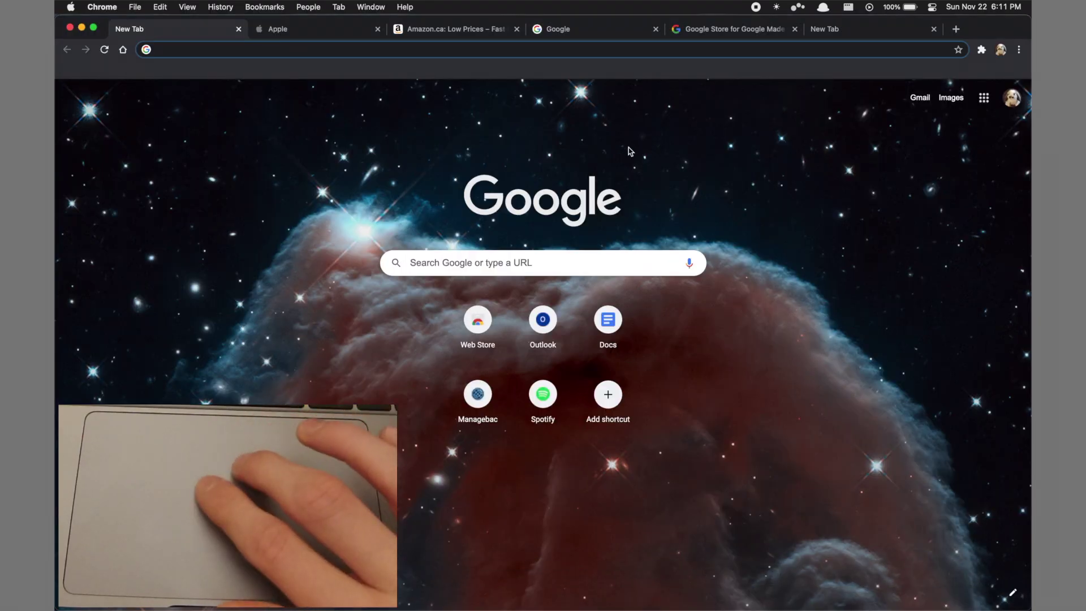
pyautogui.hotkey('ctrl', 'Tab')
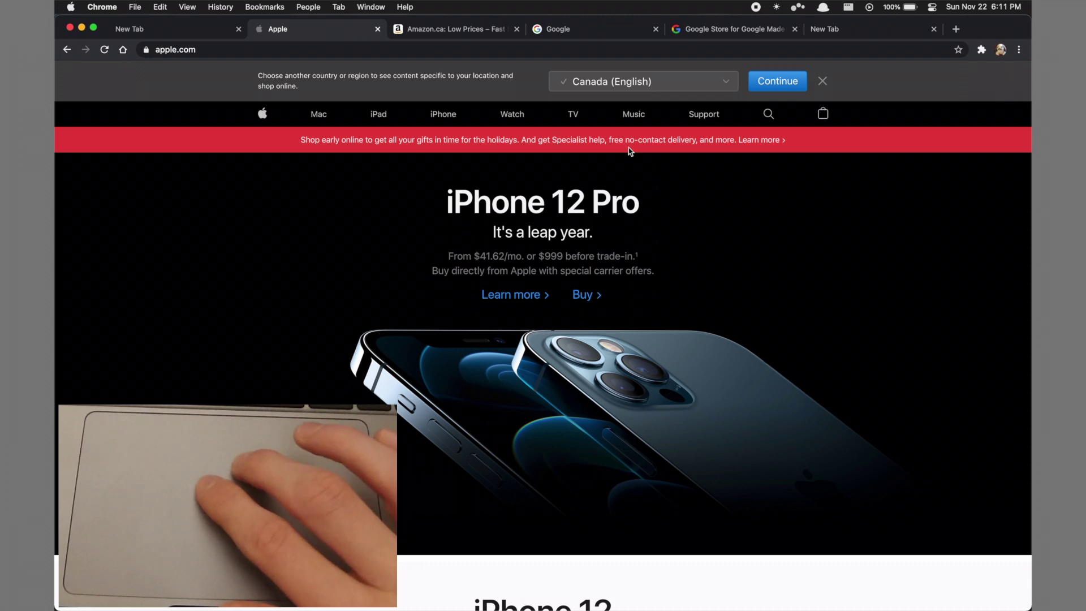
pyautogui.hotkey('ctrl', 'Tab')
pyautogui.hotkey('ctrl', 'Tab')
pyautogui.hotkey('ctrl', 'Tab')
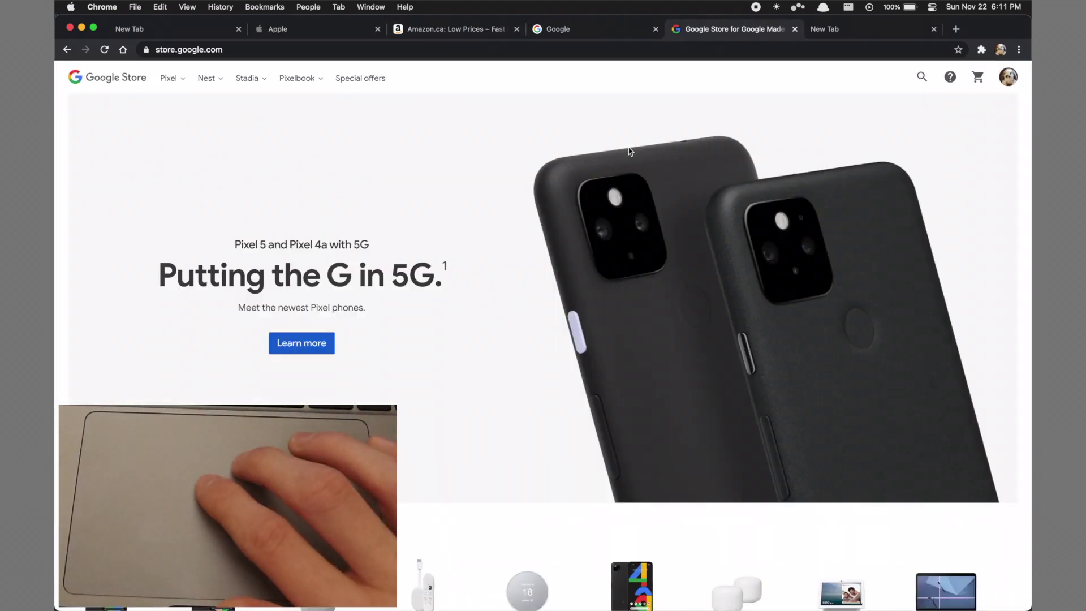
pyautogui.hotkey('ctrl', 'shift', 'Tab')
pyautogui.hotkey('ctrl', 'shift', 'Tab')
pyautogui.hotkey('ctrl', 'shift', 'Tab')
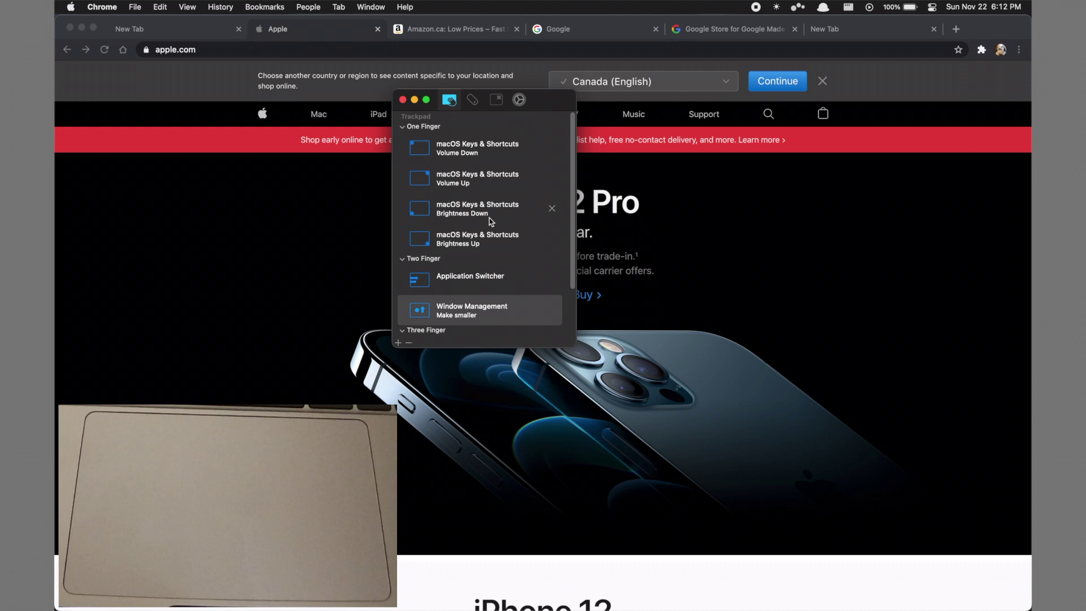
# Step: Select the Browsers Switch tabs left gesture and begin recording its optional modifier keys
pyautogui.scroll(-3, 484, 317)
pyautogui.click(478, 292)
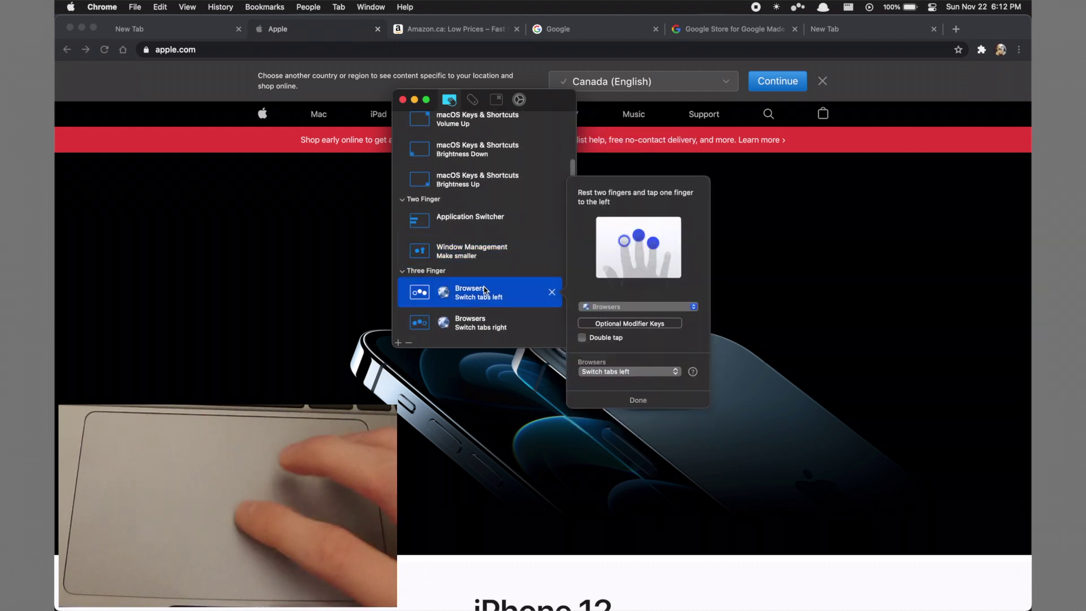
pyautogui.click(609, 323)
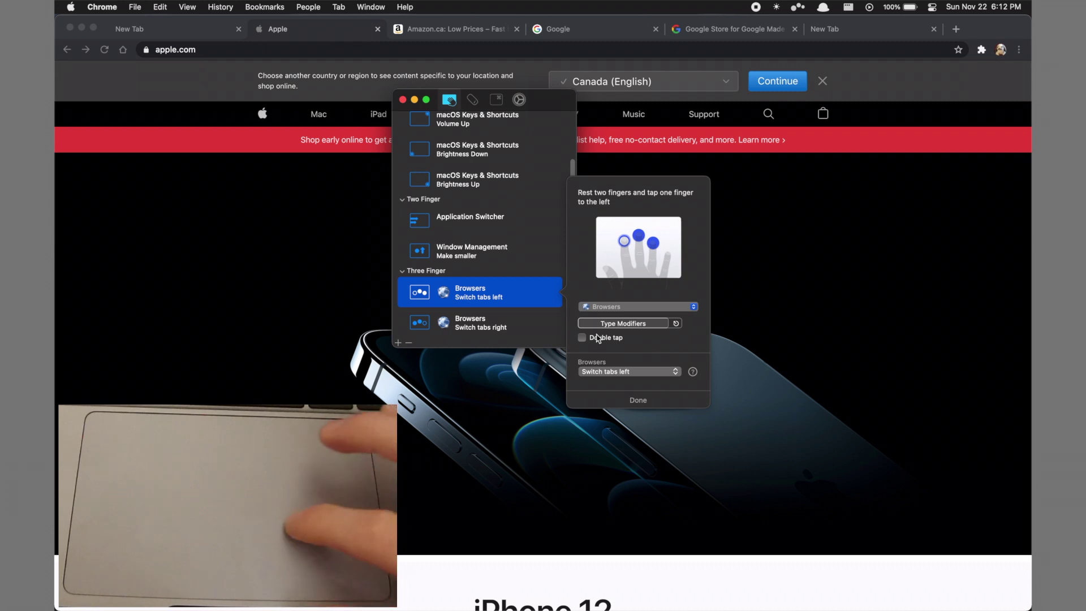
# Step: Switch Chrome tabs forward through Google, Google Store and New Tab, then back to Google
pyautogui.hotkey('ctrl', 'Tab')
pyautogui.hotkey('ctrl', 'Tab')
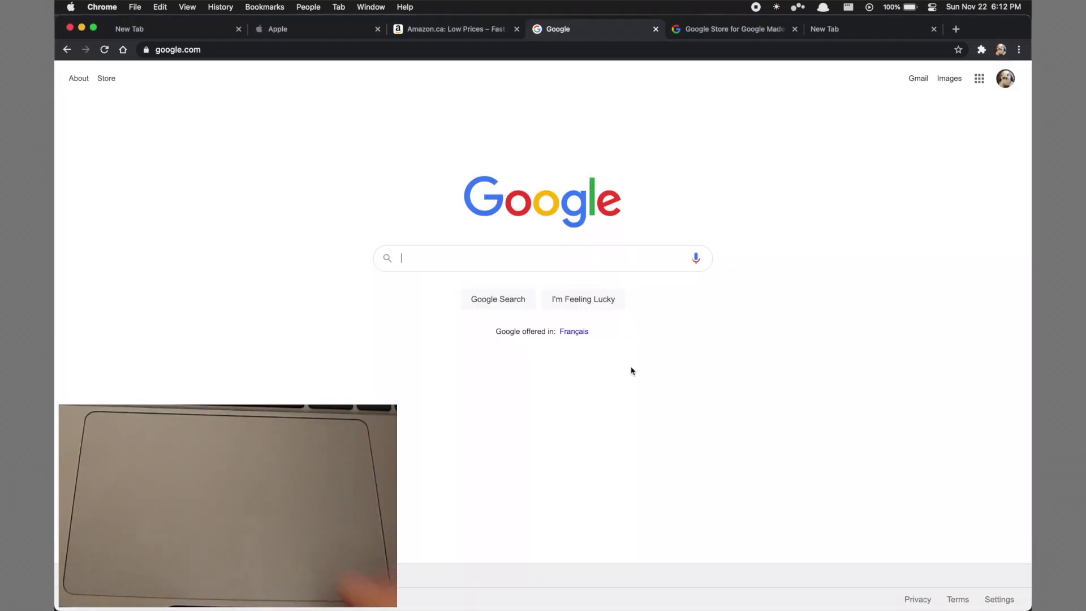
pyautogui.hotkey('ctrl', 'Tab')
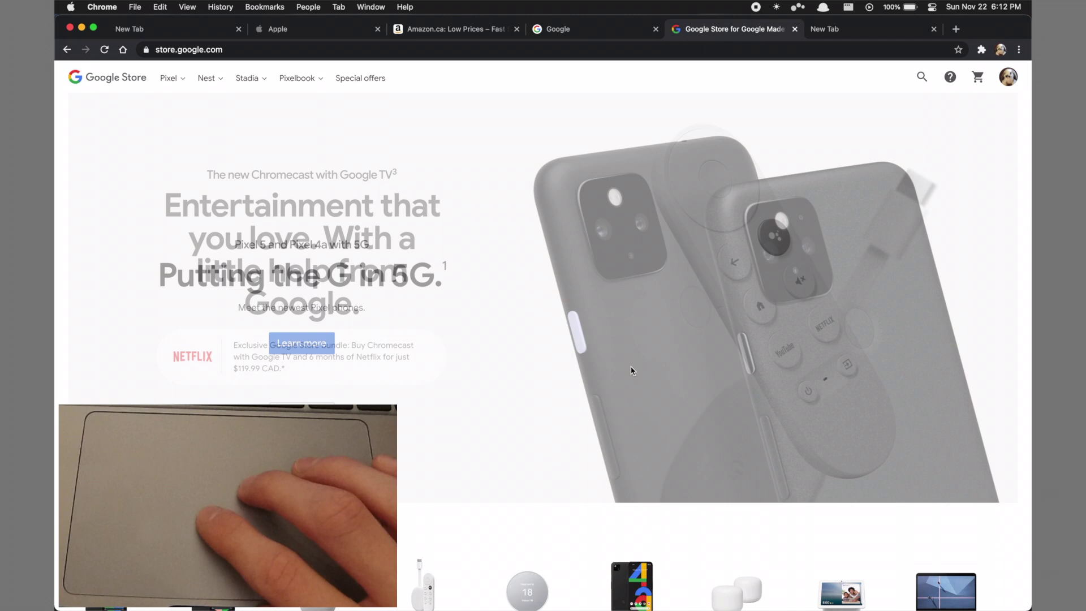
pyautogui.hotkey('ctrl', 'Tab')
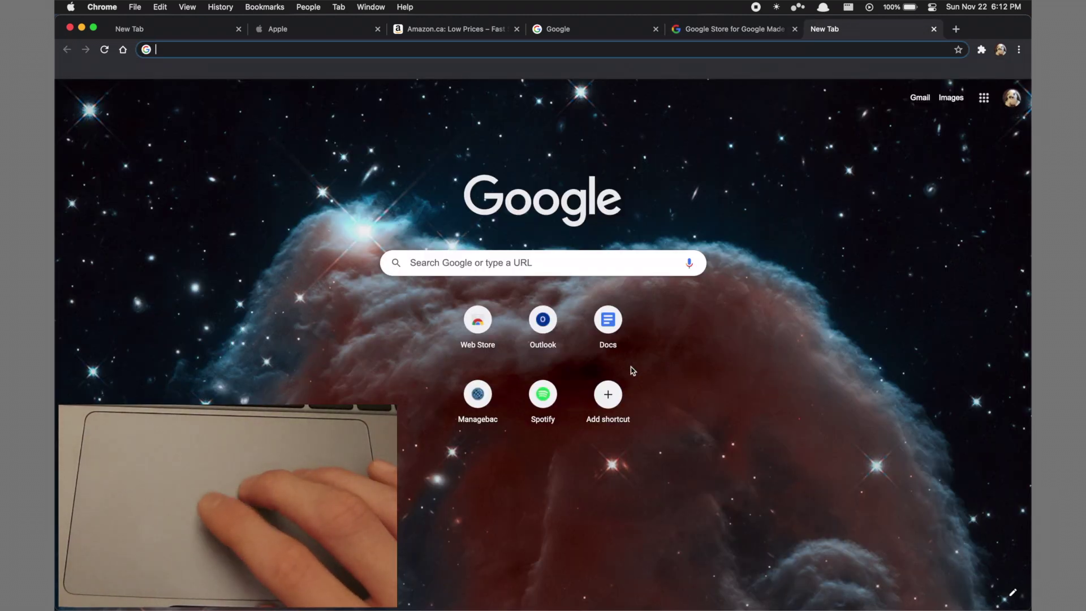
pyautogui.hotkey('ctrl', 'shift', 'Tab')
pyautogui.hotkey('ctrl', 'shift', 'Tab')
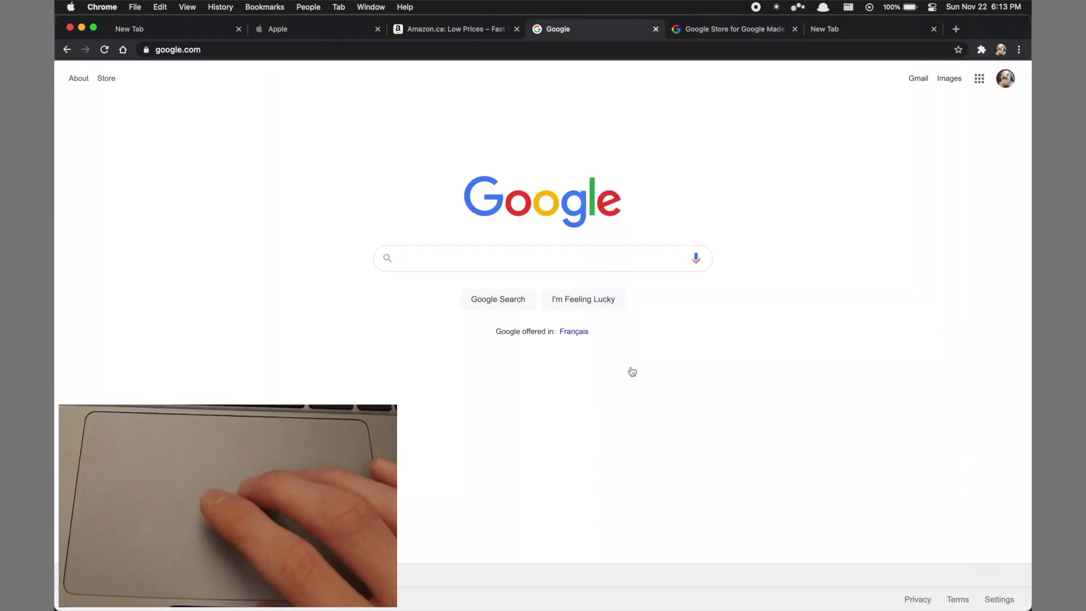
pyautogui.hotkey('ctrl', 'shift', 'Tab')
pyautogui.hotkey('ctrl', 'shift', 'Tab')
pyautogui.hotkey('ctrl', 'shift', 'Tab')
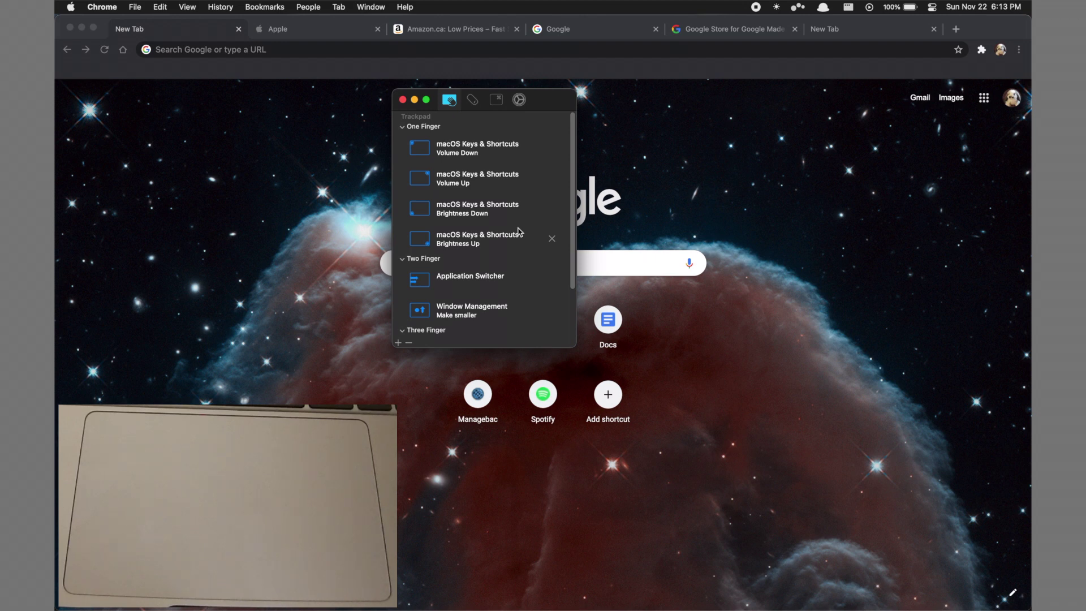
# Step: Select the Brightness Up trigger and expand the Two Finger gesture group
pyautogui.click(518, 236)
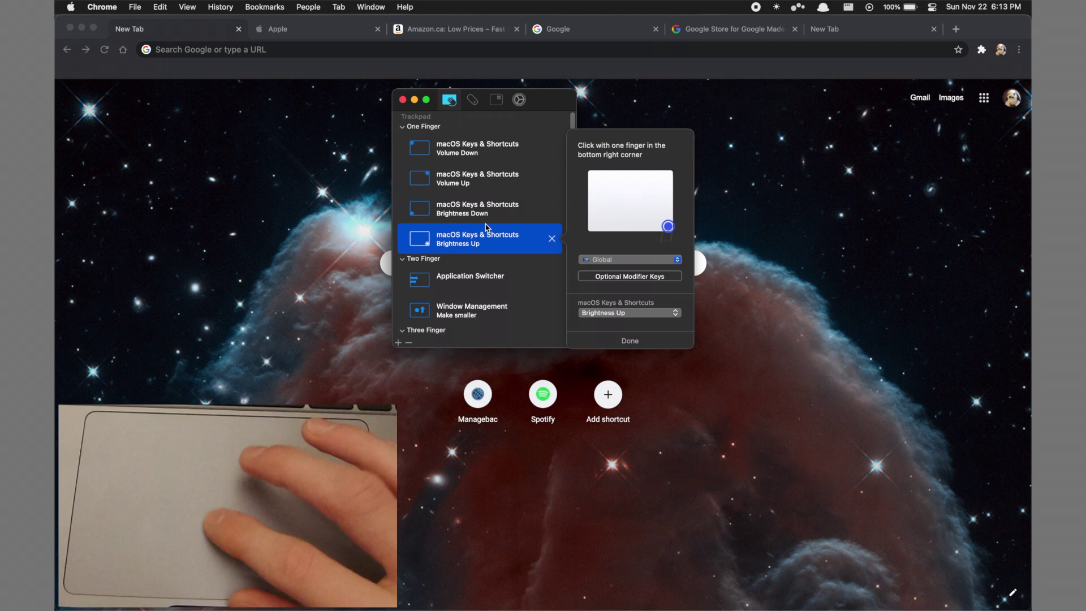
pyautogui.click(464, 261)
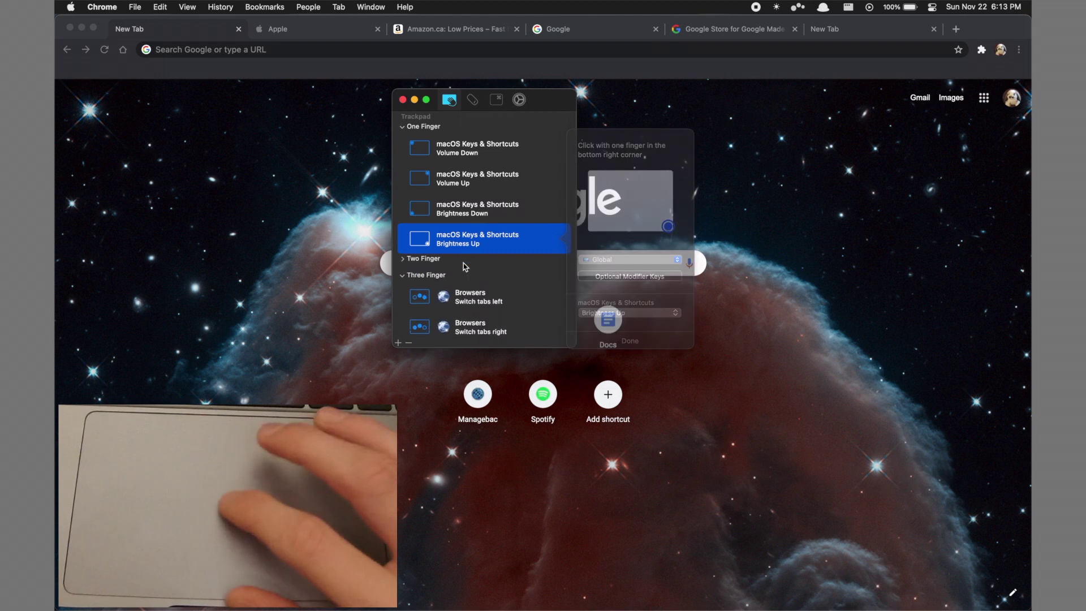
pyautogui.click(403, 258)
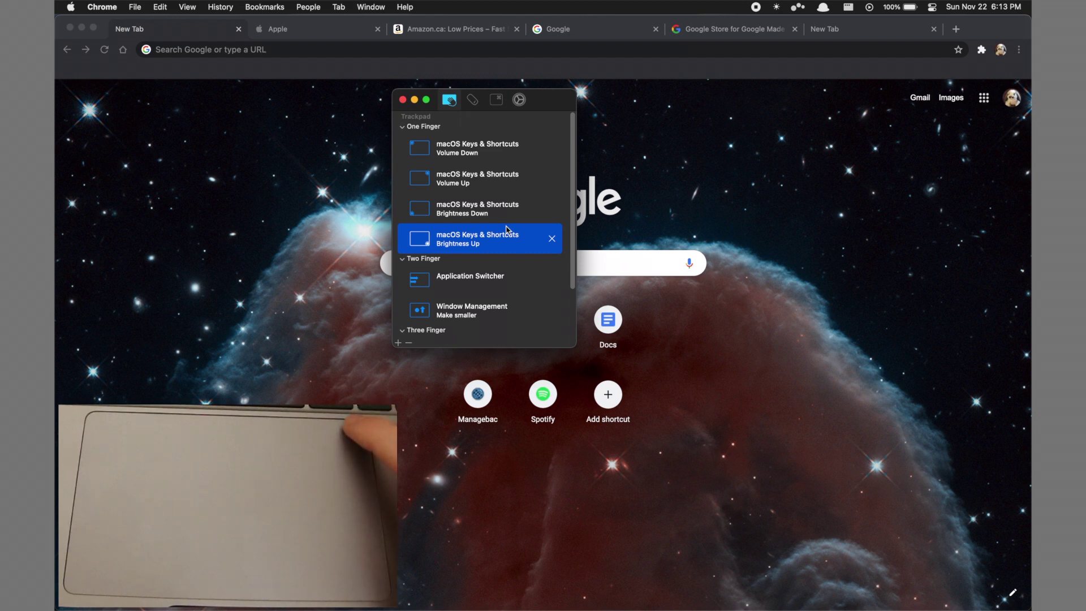
# Step: Test the corner clicks: volume up, volume down twice, brightness up, brightness down twice
pyautogui.press('XF86AudioRaiseVolume')
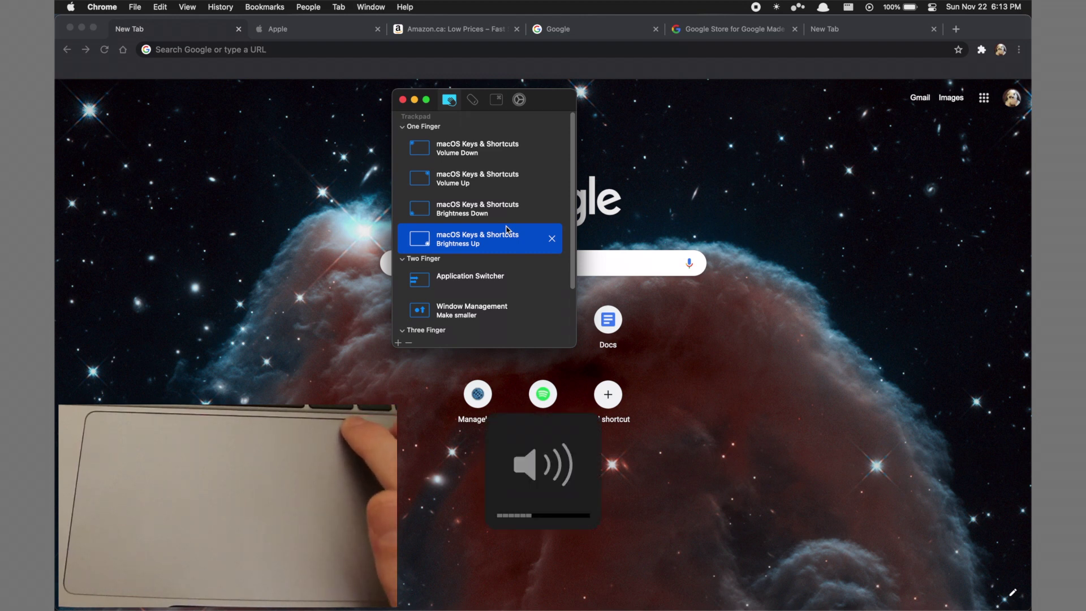
pyautogui.press('XF86AudioLowerVolume')
pyautogui.press('XF86AudioLowerVolume')
pyautogui.press('XF86AudioLowerVolume')
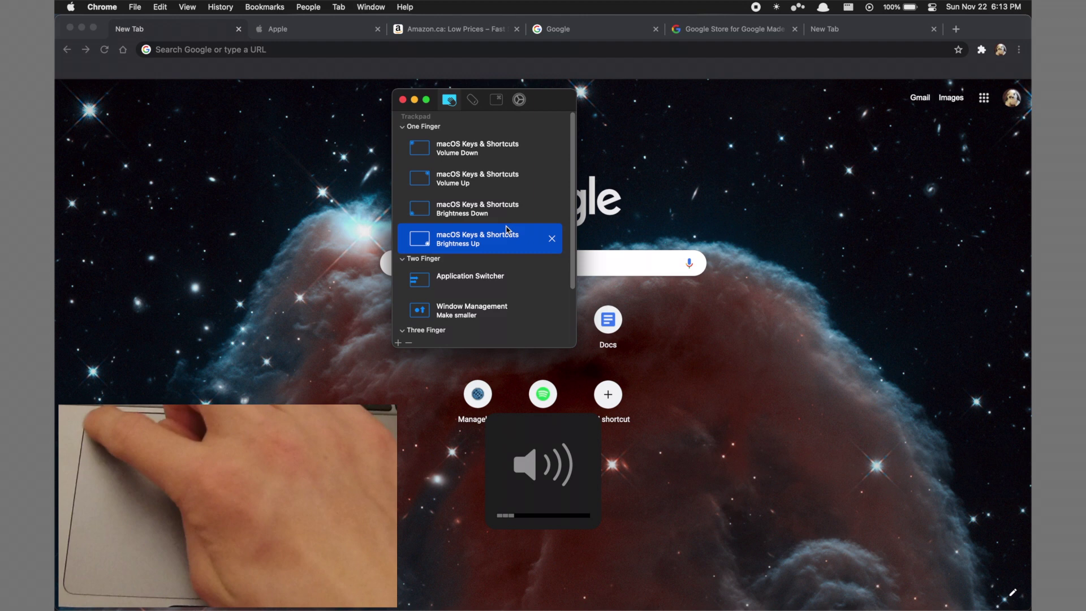
pyautogui.press('XF86AudioLowerVolume')
pyautogui.press('XF86AudioLowerVolume')
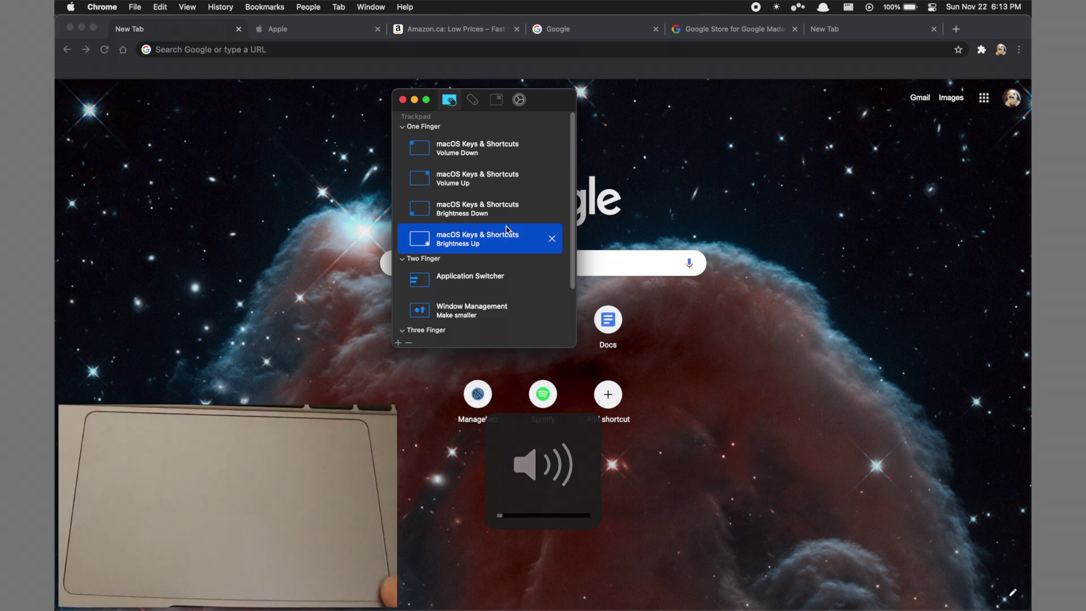
pyautogui.press('XF86MonBrightnessUp')
pyautogui.click(506, 229)
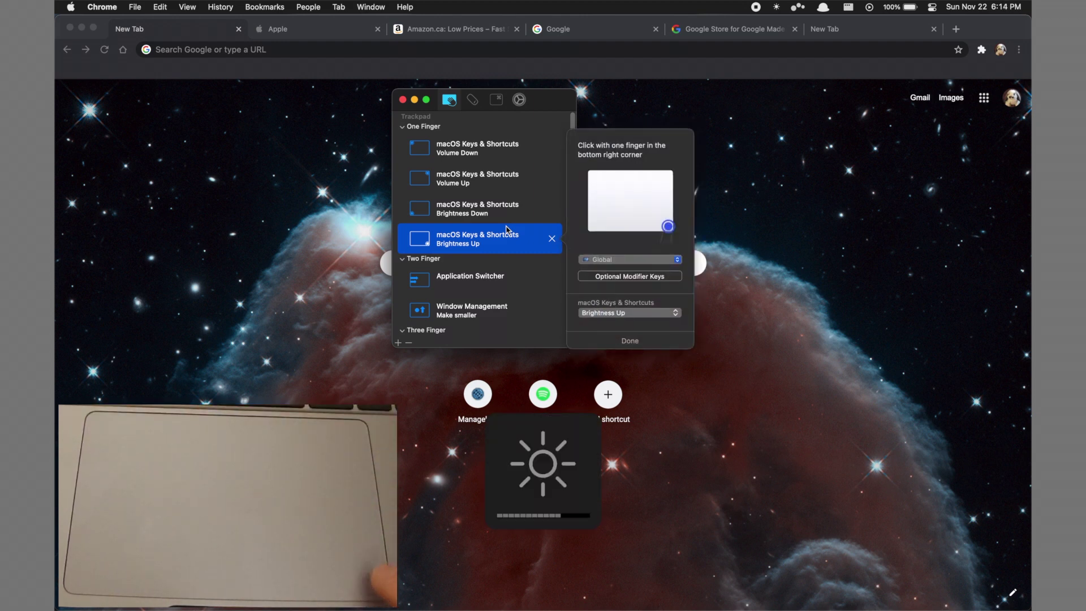
pyautogui.press('XF86MonBrightnessDown')
pyautogui.press('XF86MonBrightnessDown')
pyautogui.press('XF86MonBrightnessDown')
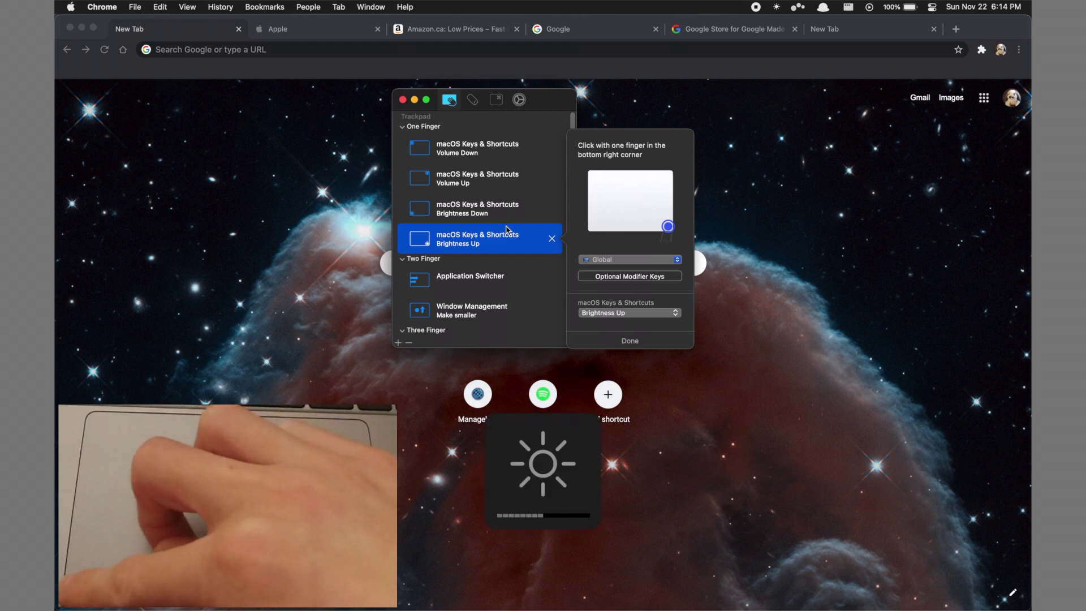
pyautogui.press('XF86MonBrightnessDown')
pyautogui.press('XF86MonBrightnessDown')
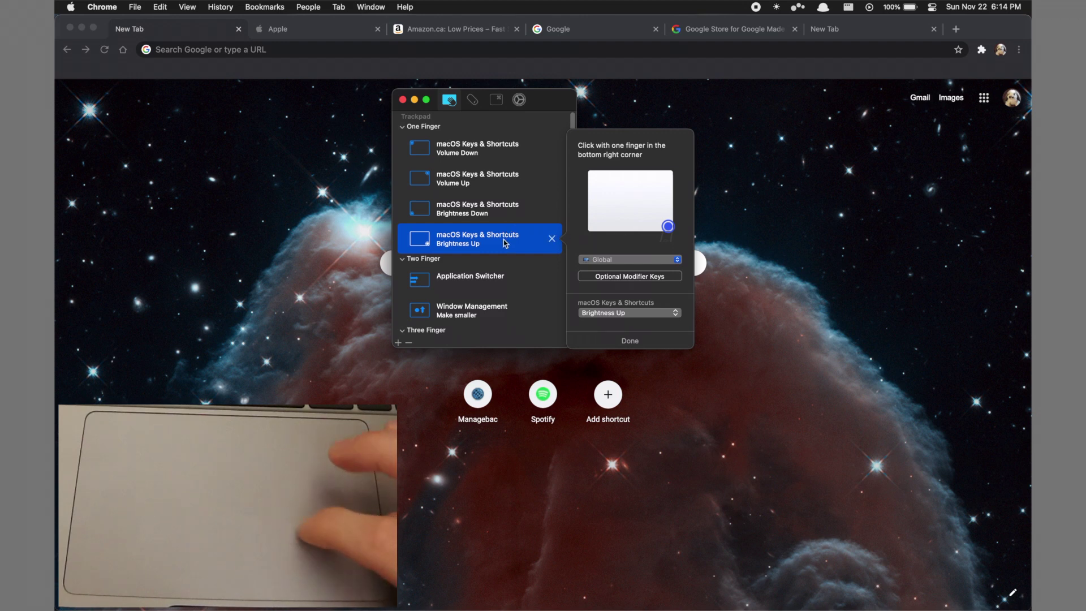
# Step: Close the gesture settings, raise brightness, mute then raise the volume two steps, and switch to Spotify
pyautogui.click(612, 339)
pyautogui.click(670, 339)
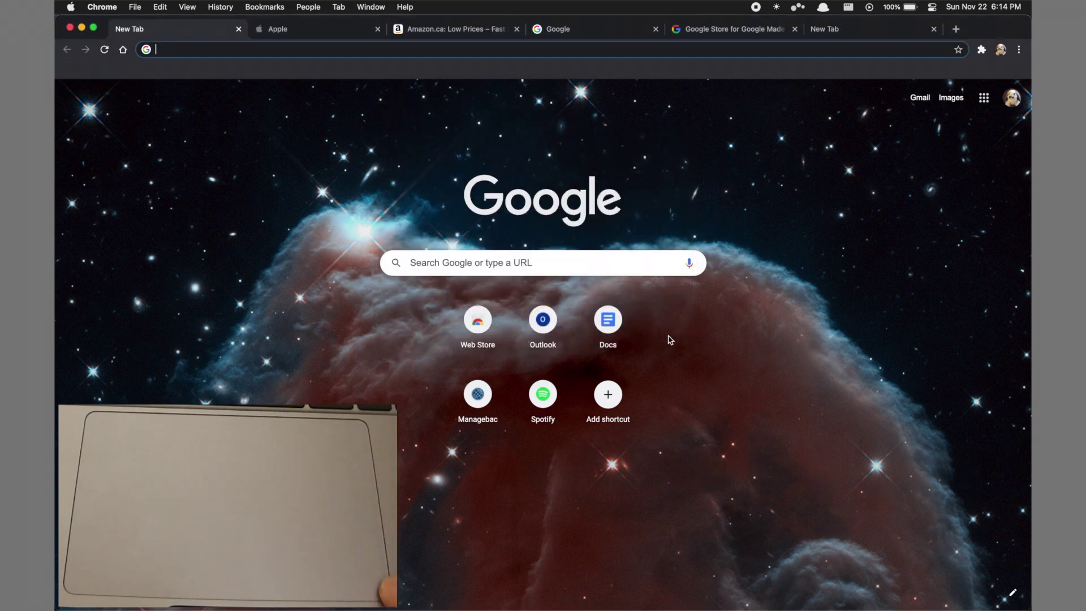
pyautogui.press('F2')
pyautogui.press('F2')
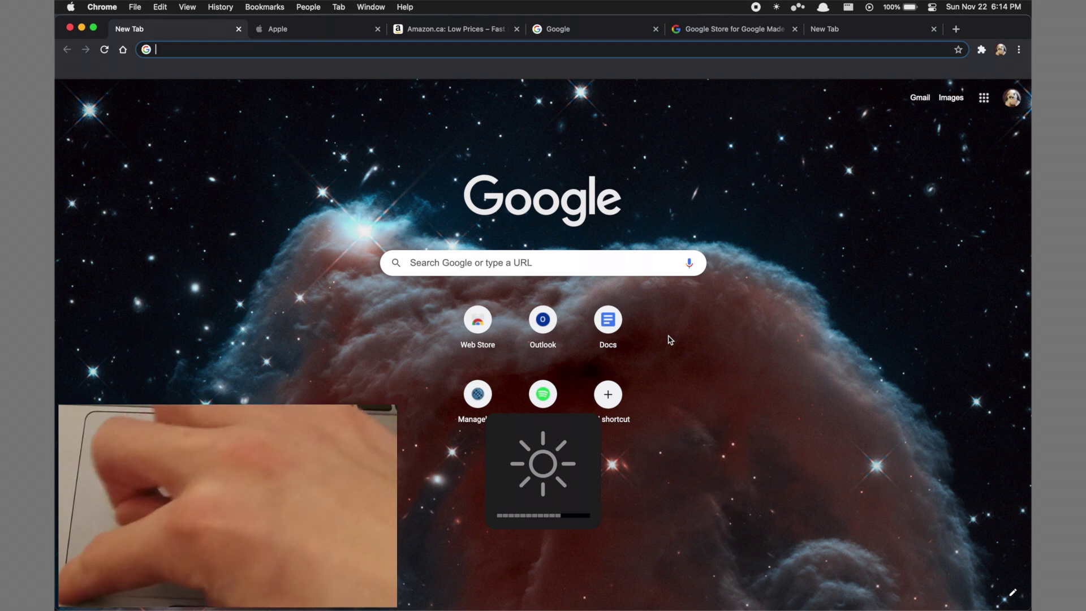
pyautogui.press('F10')
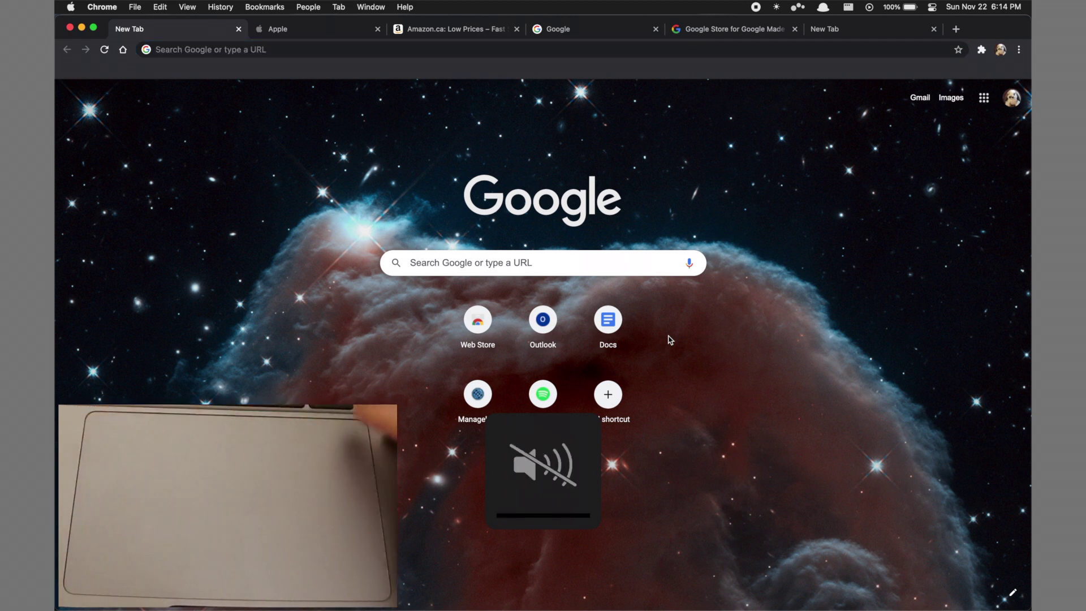
pyautogui.press('F12')
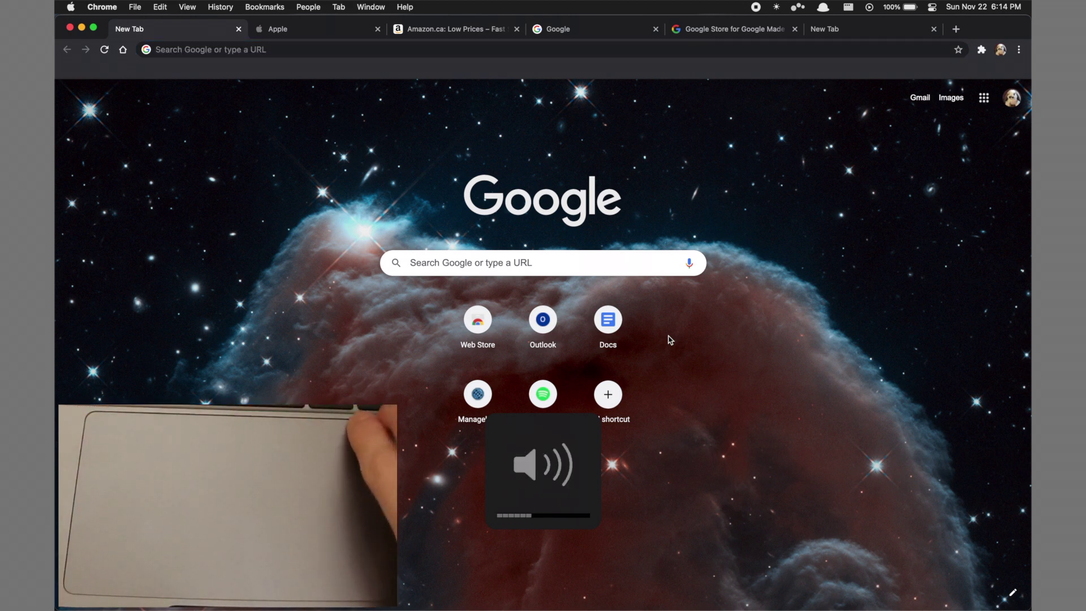
pyautogui.press('F12')
pyautogui.press('F12')
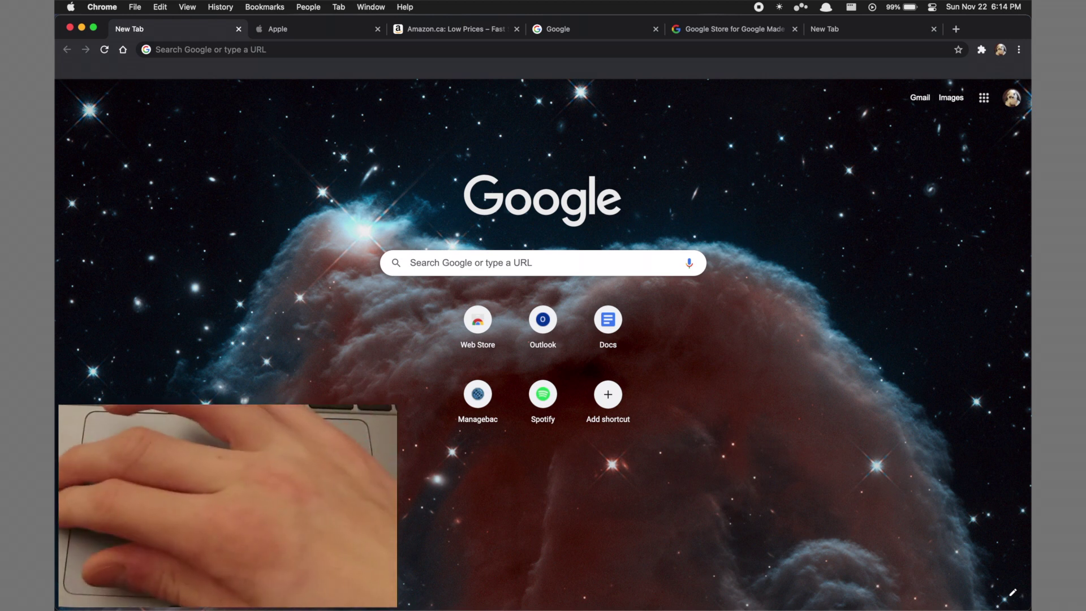
pyautogui.press('super+Tab')
pyautogui.press('super+Tab')
pyautogui.press('super+Tab')
pyautogui.press('super+Tab')
pyautogui.press('shift+super+Tab')
pyautogui.press('shift+super+Tab')
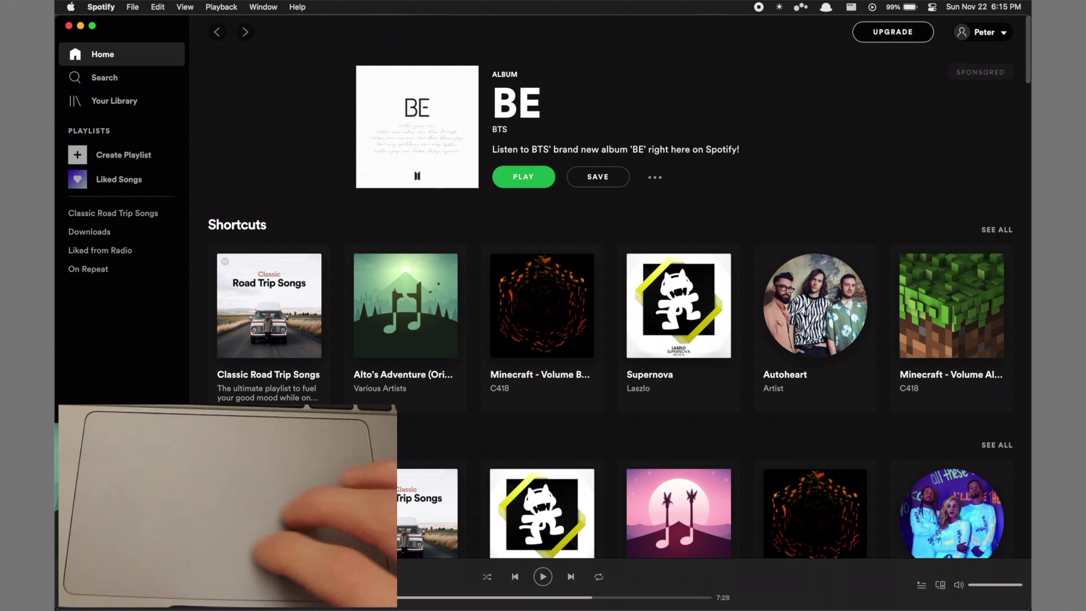
# Step: Use the left-edge app switcher to go from Spotify to Reminders, then back to Chrome
pyautogui.hscroll(5, 917, 306)
pyautogui.hscroll(-5, 916, 306)
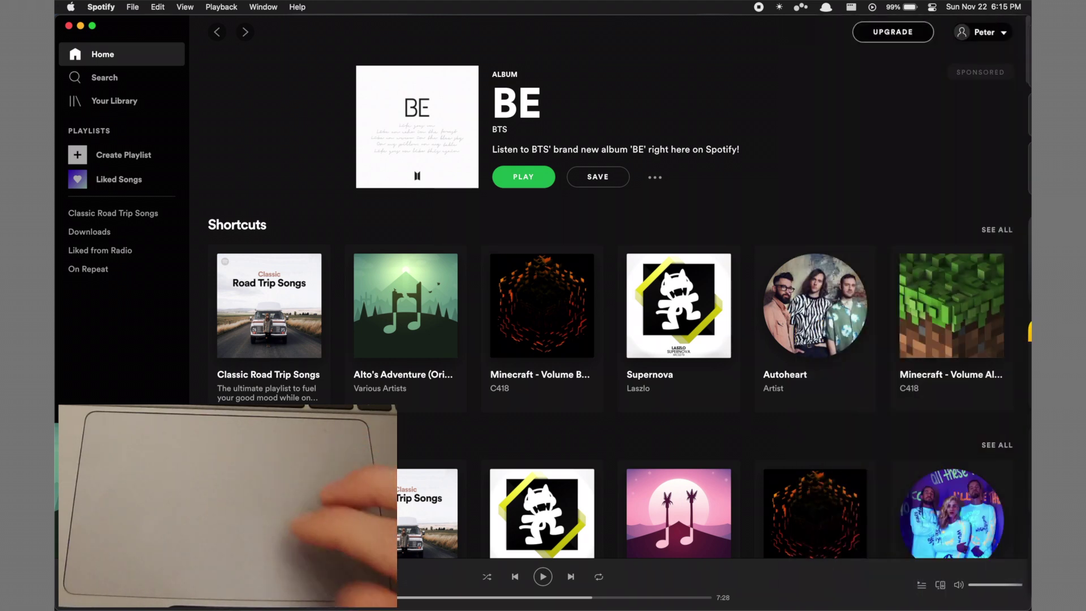
pyautogui.scroll(2, 608, 306)
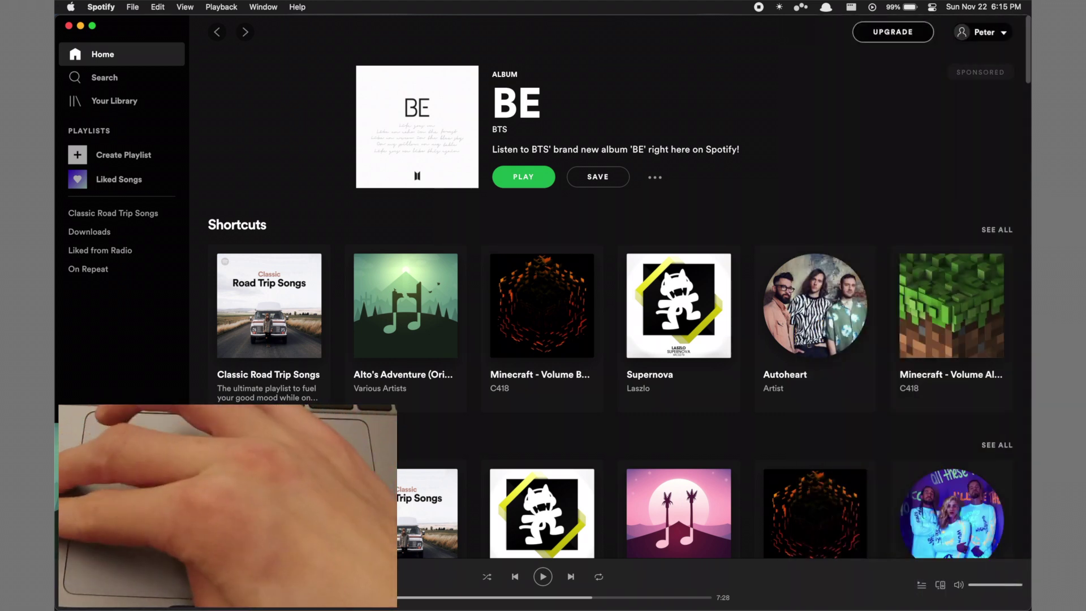
pyautogui.press('super+Tab')
pyautogui.press('super+Tab')
pyautogui.press('super+Tab')
pyautogui.press('super+Tab')
pyautogui.press('super+Tab')
pyautogui.press('super+Tab')
pyautogui.press('super+Tab')
pyautogui.press('super+Tab')
pyautogui.press('super+Tab')
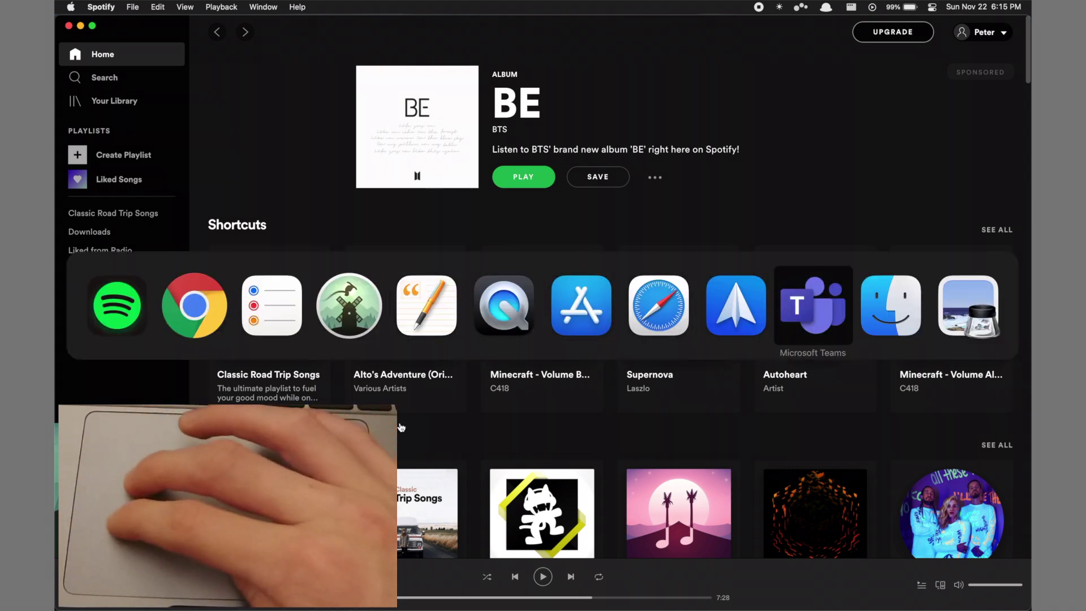
pyautogui.hscroll(-3, 400, 427)
pyautogui.hscroll(1, 400, 427)
pyautogui.hscroll(1, 401, 427)
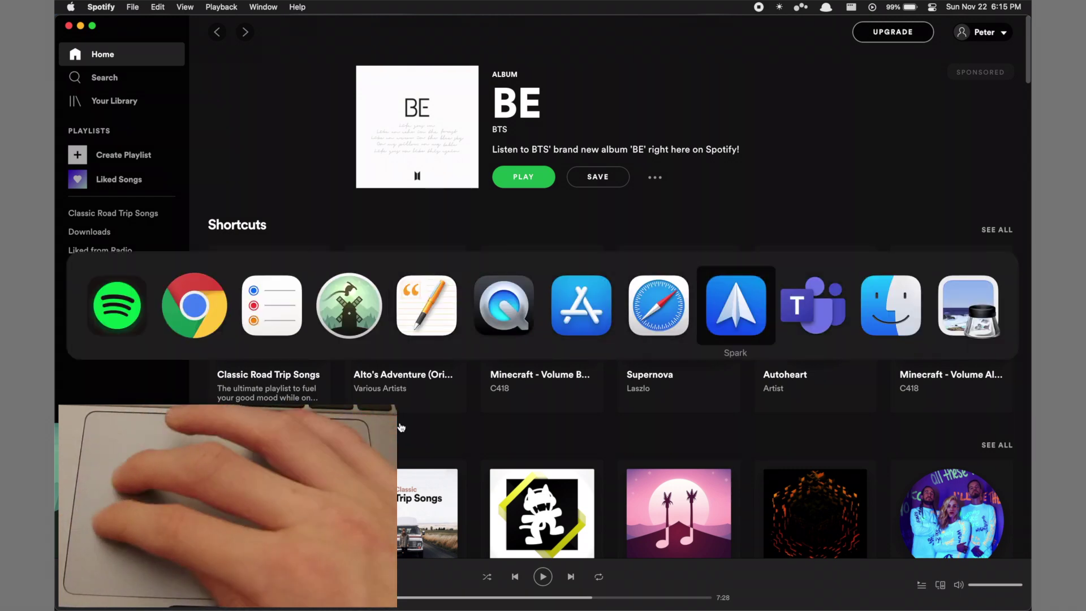
pyautogui.hscroll(-6, 401, 427)
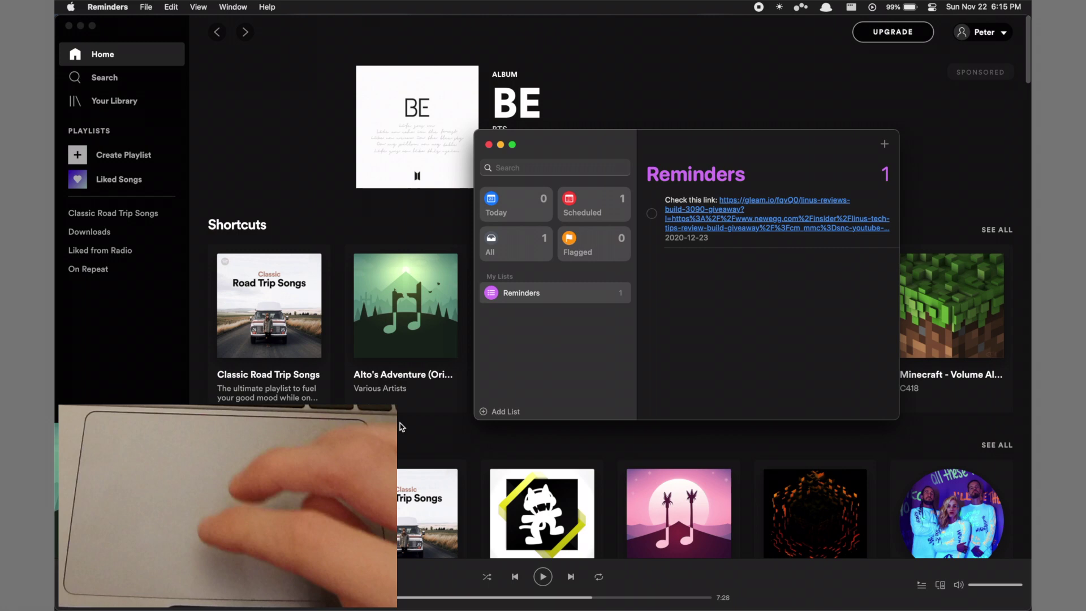
pyautogui.press('super+Tab')
pyautogui.press('super+Tab')
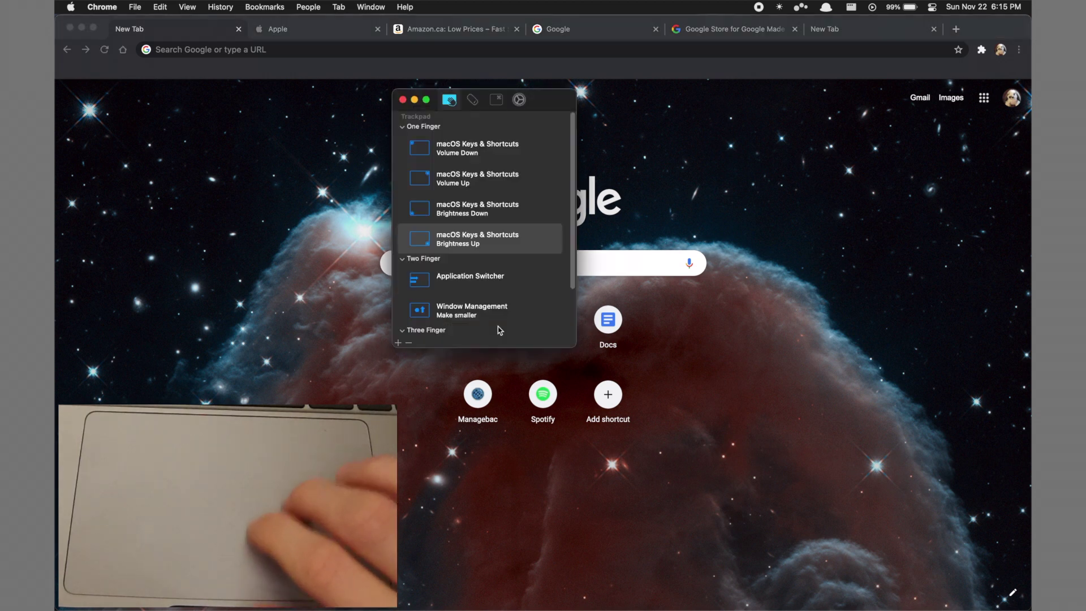
pyautogui.scroll(-3, 500, 330)
pyautogui.click(398, 342)
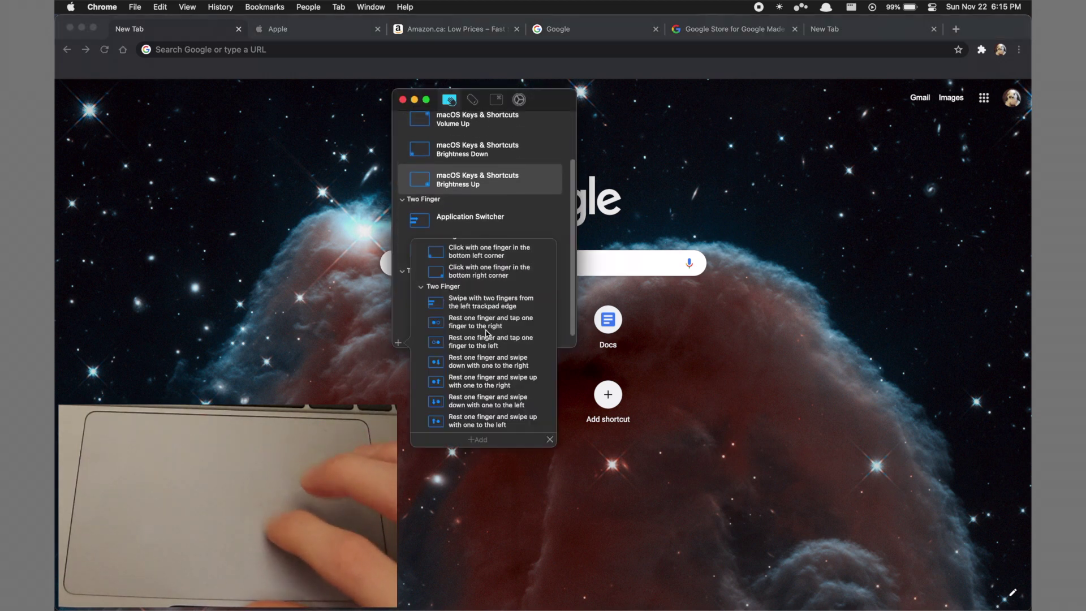
pyautogui.scroll(-6, 516, 405)
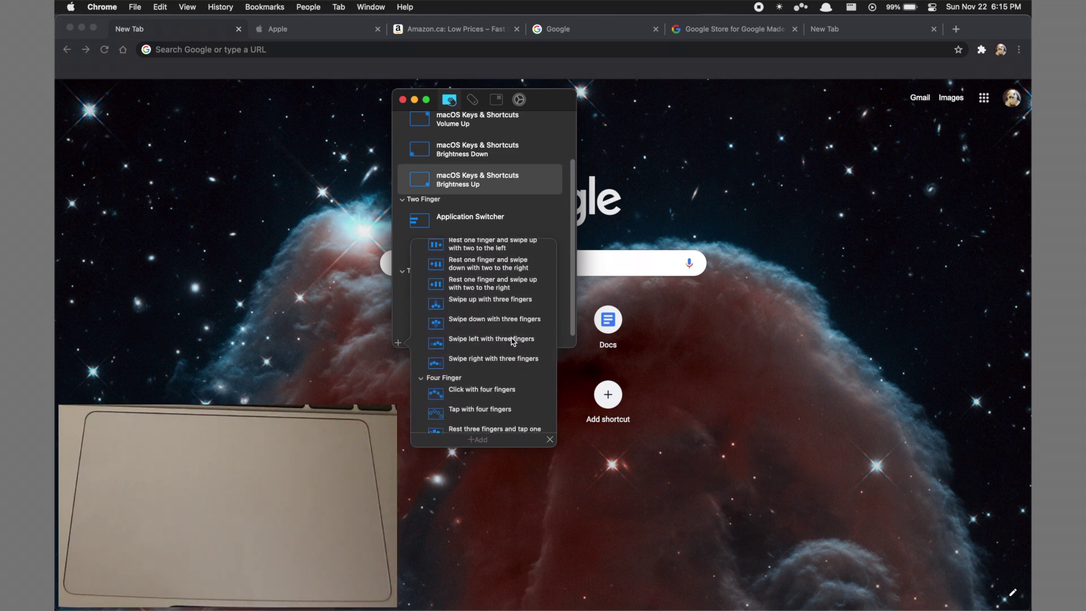
pyautogui.scroll(-5, 513, 341)
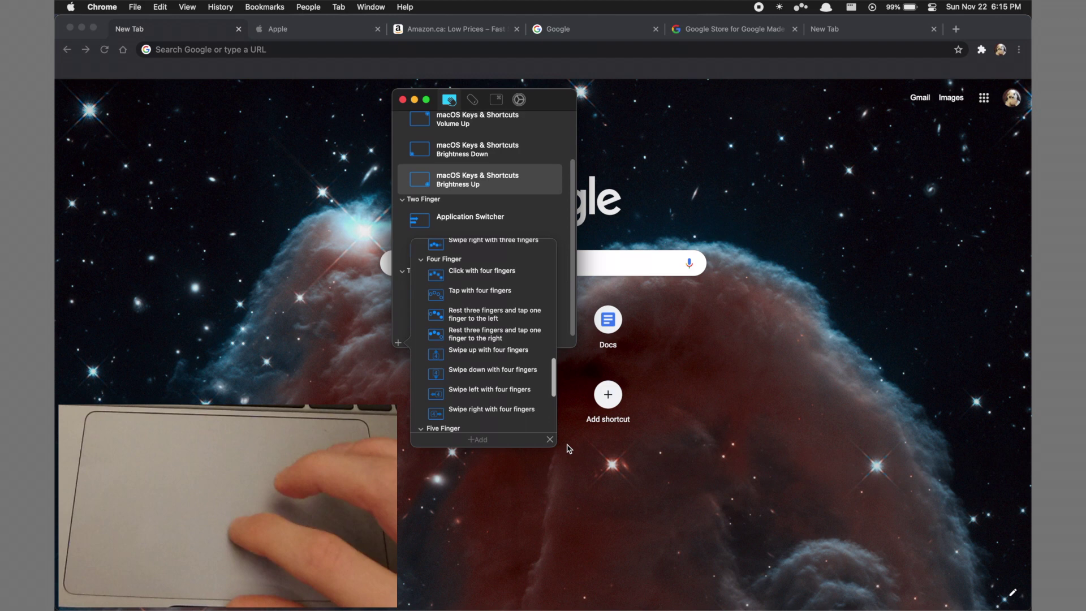
pyautogui.click(549, 440)
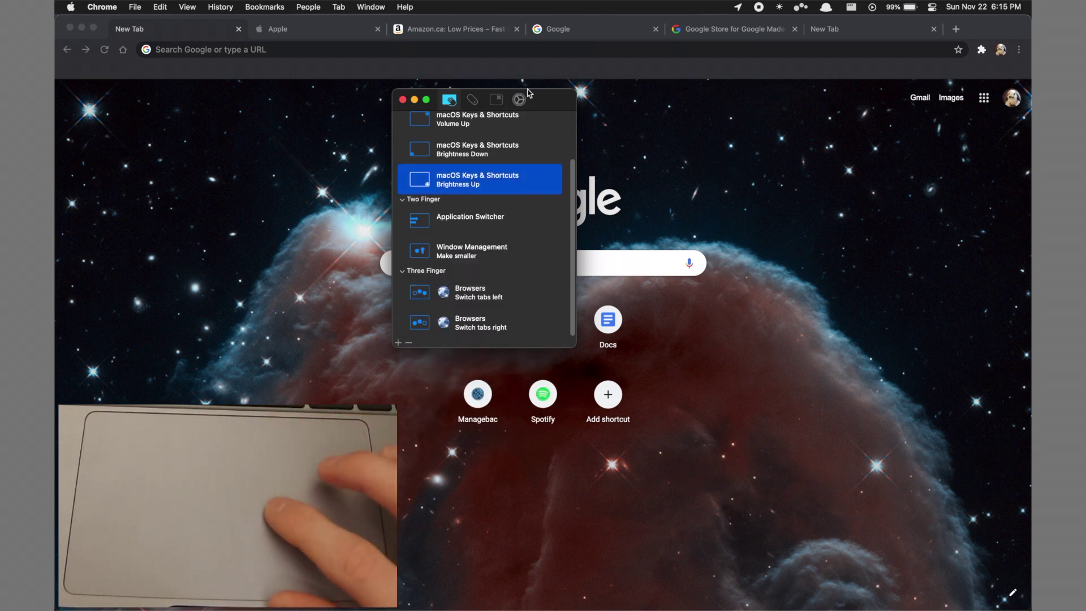
# Step: Open the Multitouch preferences from the gear tab
pyautogui.click(519, 99)
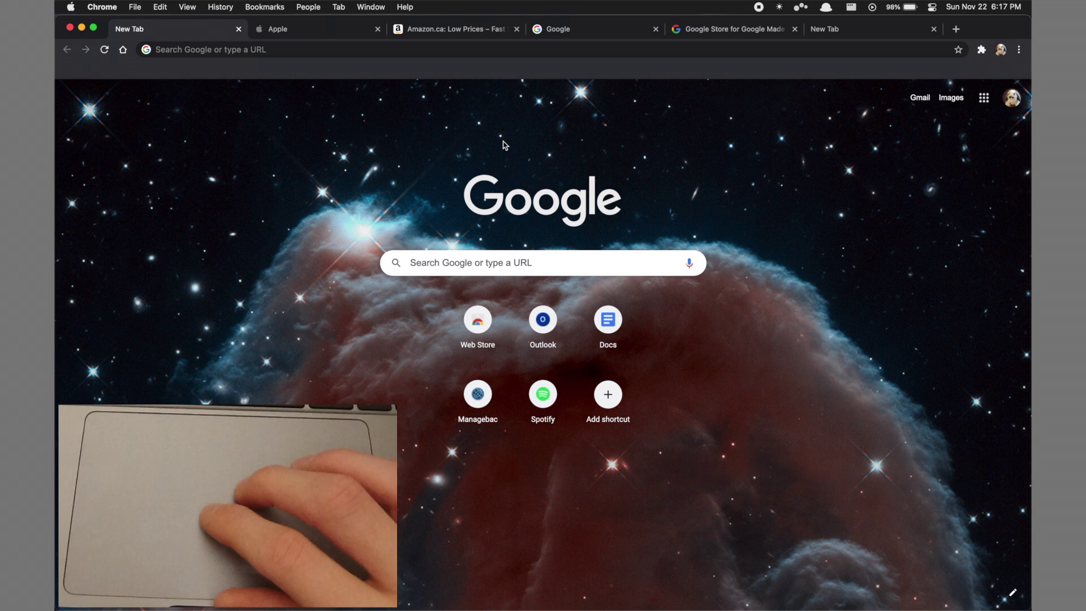
# Step: Cycle through the Chrome tabs to the Apple page, then return to the first New Tab
pyautogui.hotkey('ctrl', 'Tab')
pyautogui.hotkey('ctrl', 'Tab')
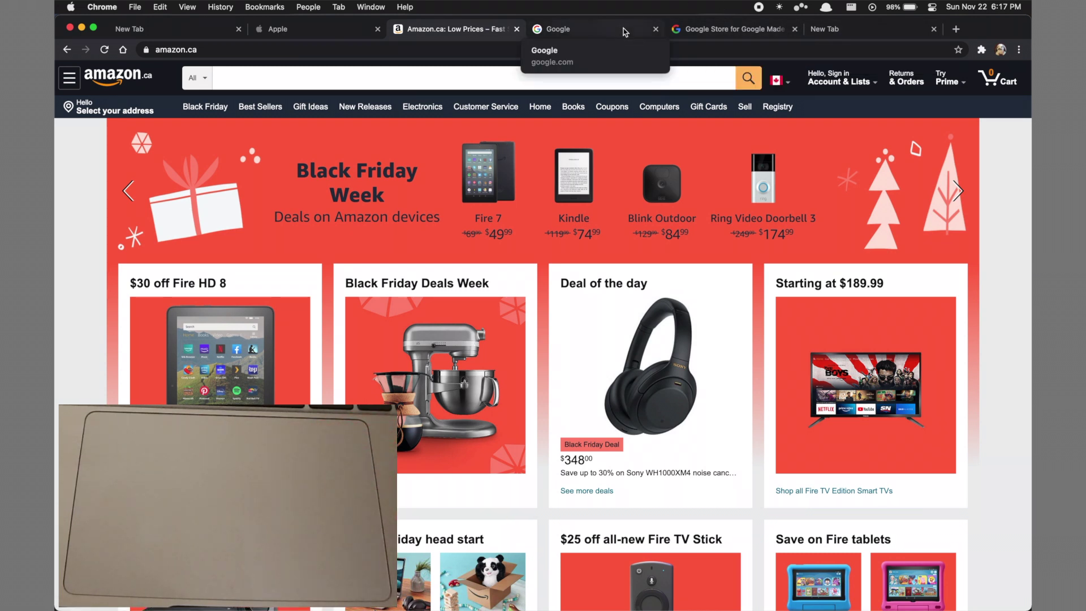
pyautogui.click(153, 30)
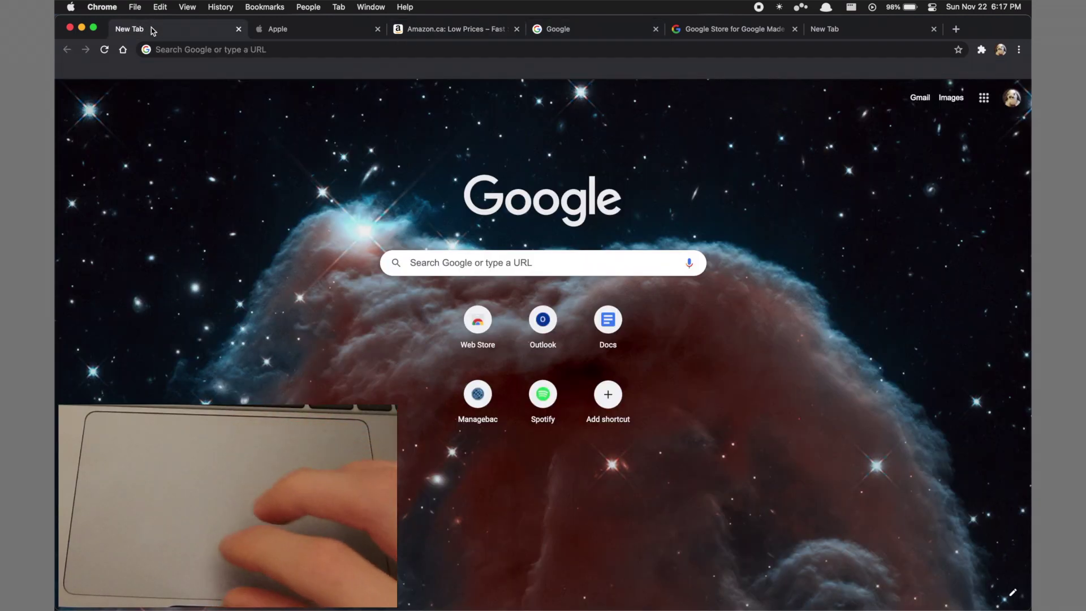